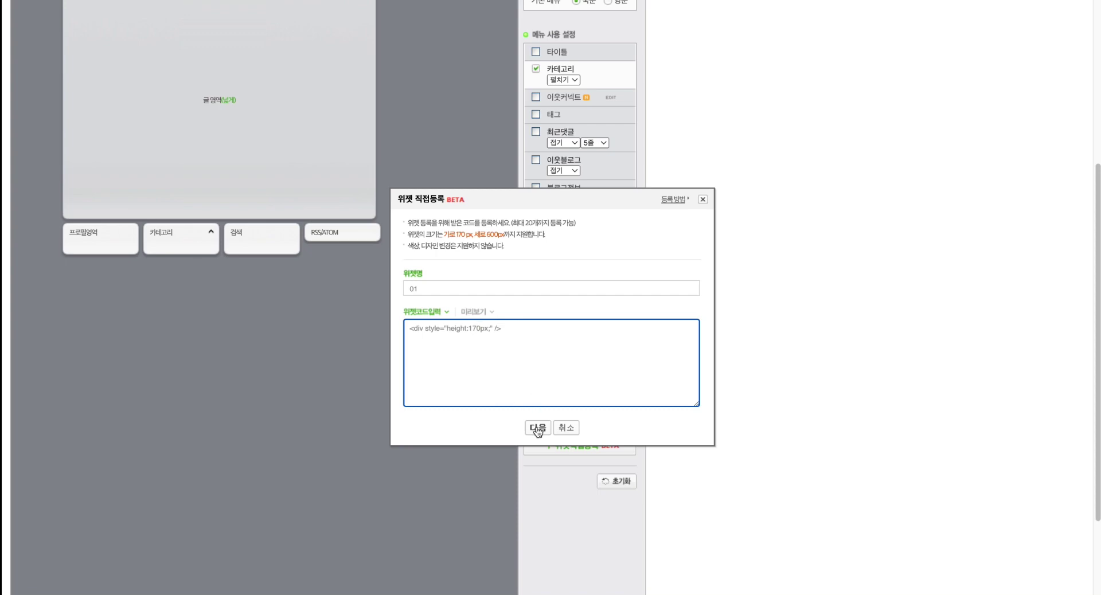
Finish registering widget 01, and register widget 02 with the code <div style="height:170px;" />.
left_click(552, 471)
left_click(667, 63)
left_click(573, 450)
left_click(455, 335)
type("<div style=\"height:600px;\" />")
left_click(450, 287)
type("02")
left_click_drag(504, 331, 357, 336)
left_click(538, 429)
left_click(553, 471)
left_click(666, 62)
Register a custom widget named 03 with the same 170px-height div code.
left_click(600, 437)
left_click(449, 287)
type("03")
left_click(455, 335)
key("ctrl+v")
left_click(536, 430)
left_click(553, 471)
left_click(667, 60)
Register a custom widget named 04 with the copied 170px-height div code.
left_click(469, 288)
type("04")
left_click(455, 335)
key("ctrl+v")
left_click(537, 428)
left_click(553, 469)
left_click(664, 61)
Register a custom widget named 05 with the copied 170px-height div code.
left_click(569, 430)
left_click(469, 288)
type("05")
left_click(455, 335)
key("ctrl+v")
left_click(537, 427)
left_click(554, 469)
left_click(663, 62)
Arrange the newly registered widgets side by side in the blog layout.
scroll(425, 389, "up", 4)
left_click_drag(410, 442, 87, 198)
left_click_drag(406, 478, 165, 198)
left_click_drag(410, 481, 335, 202)
left_click_drag(417, 493, 416, 192)
scroll(812, 430, "down", 7)
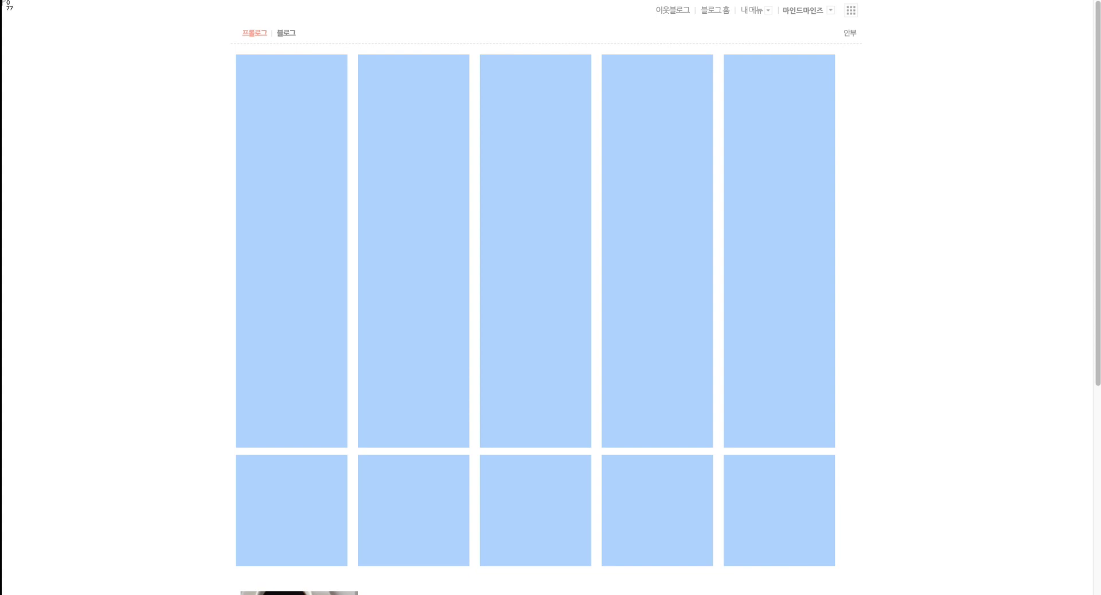
Capture the top area of the blog at 1666 × 867 px and create a blank 1666 × 867 px design in Canva.
left_click_drag(2, 3, 1093, 566)
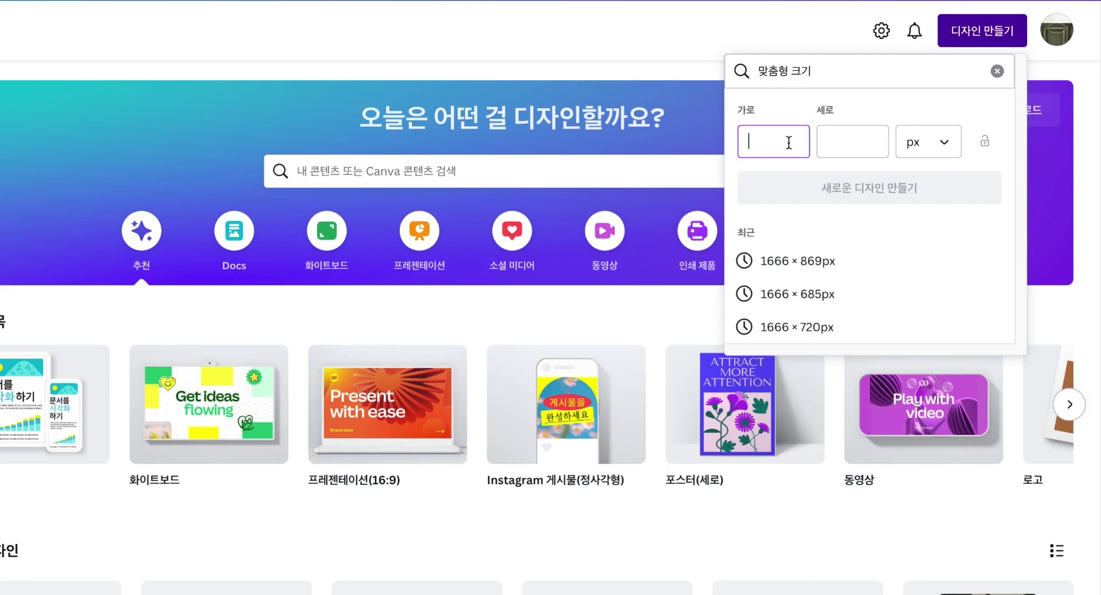
type("1666")
left_click(853, 142)
type("869")
left_click(882, 194)
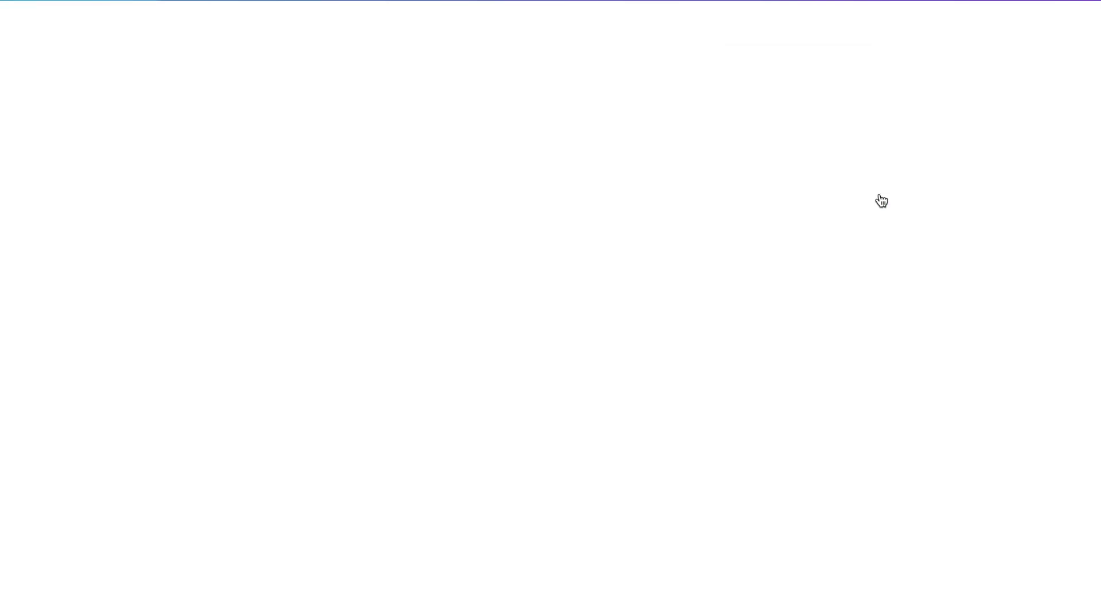
Upload the captured blog layout image, place it on the page and set it as the page background.
left_click(24, 238)
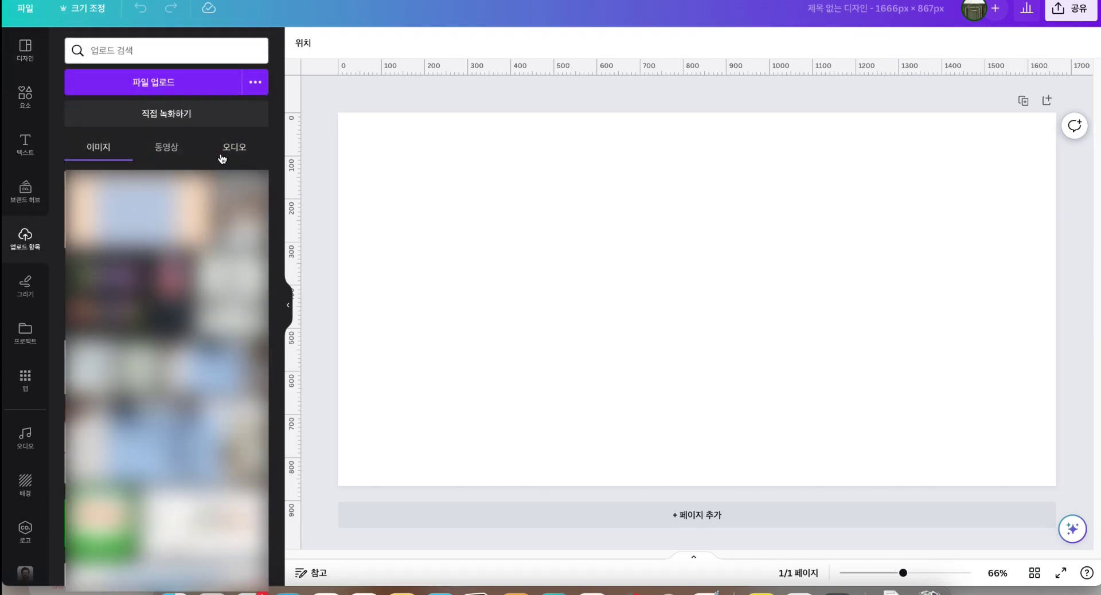
left_click(152, 82)
left_click(781, 401)
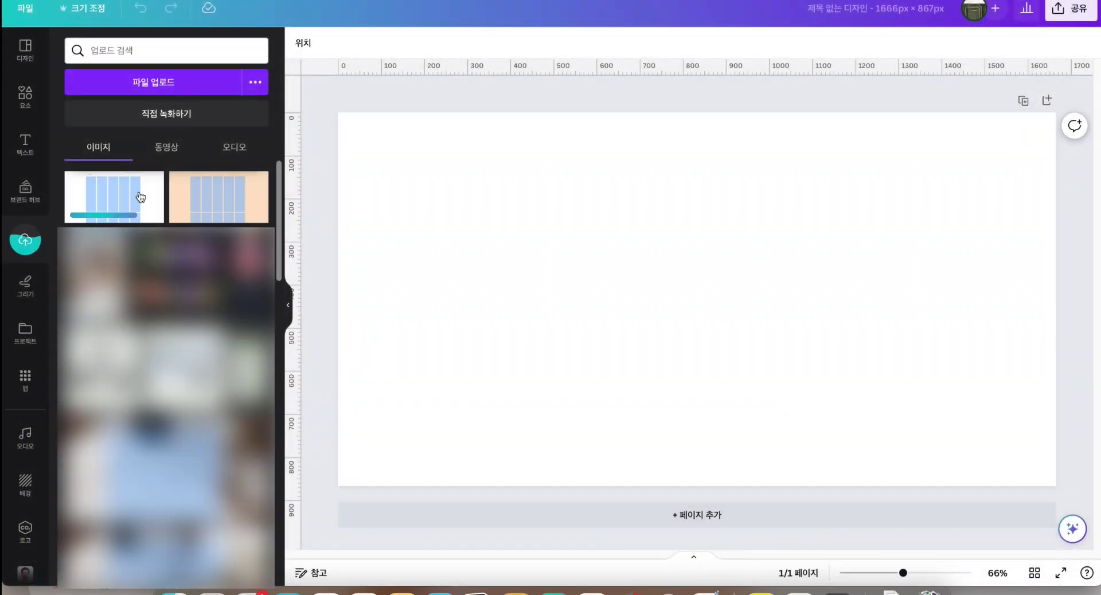
left_click(113, 204)
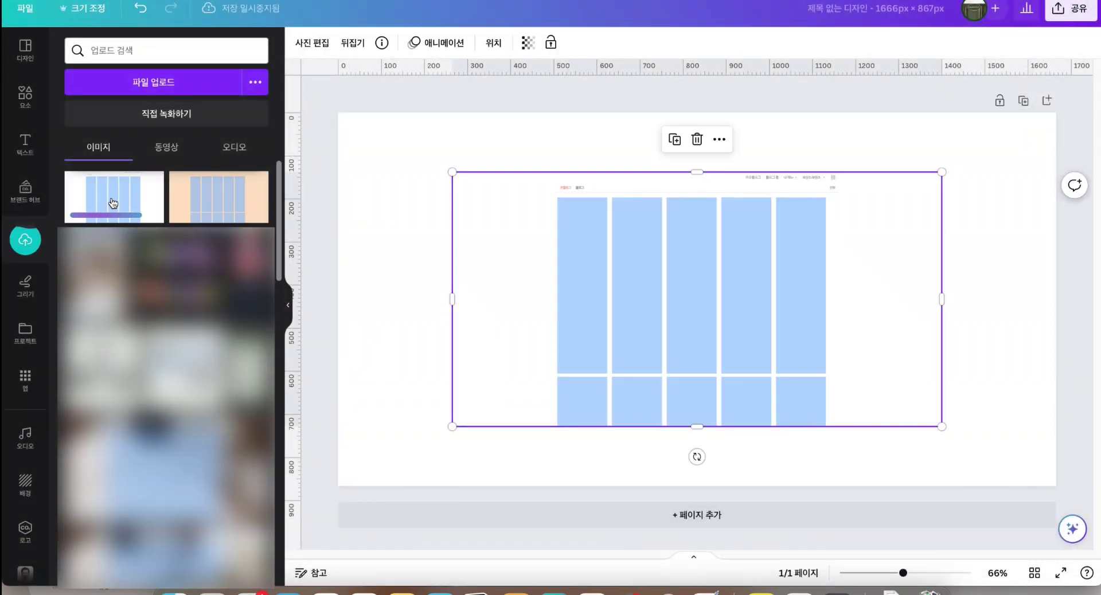
left_click(285, 309)
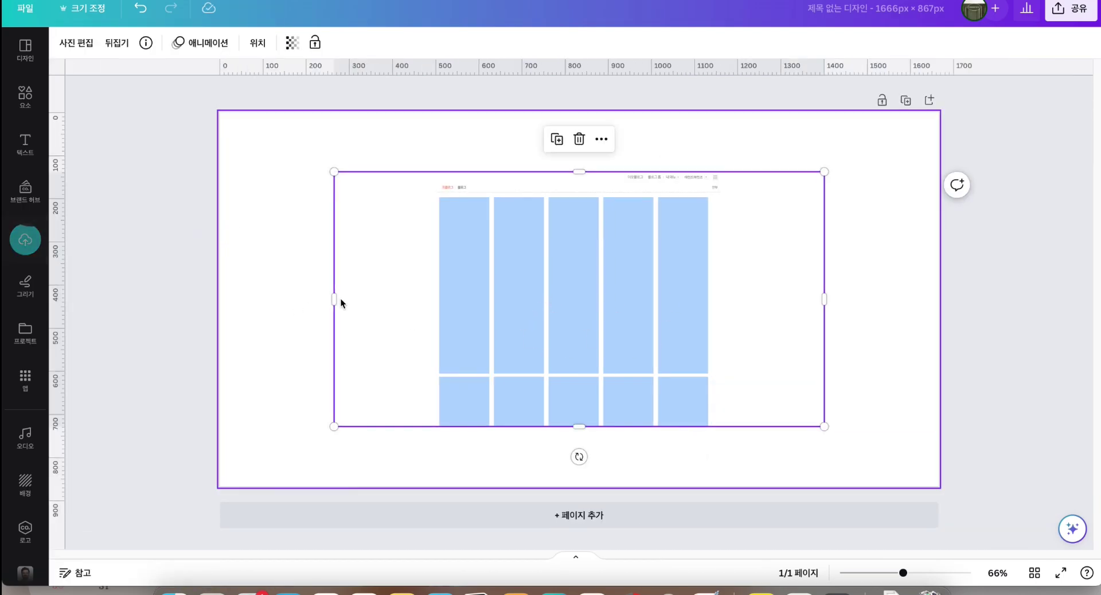
right_click(634, 335)
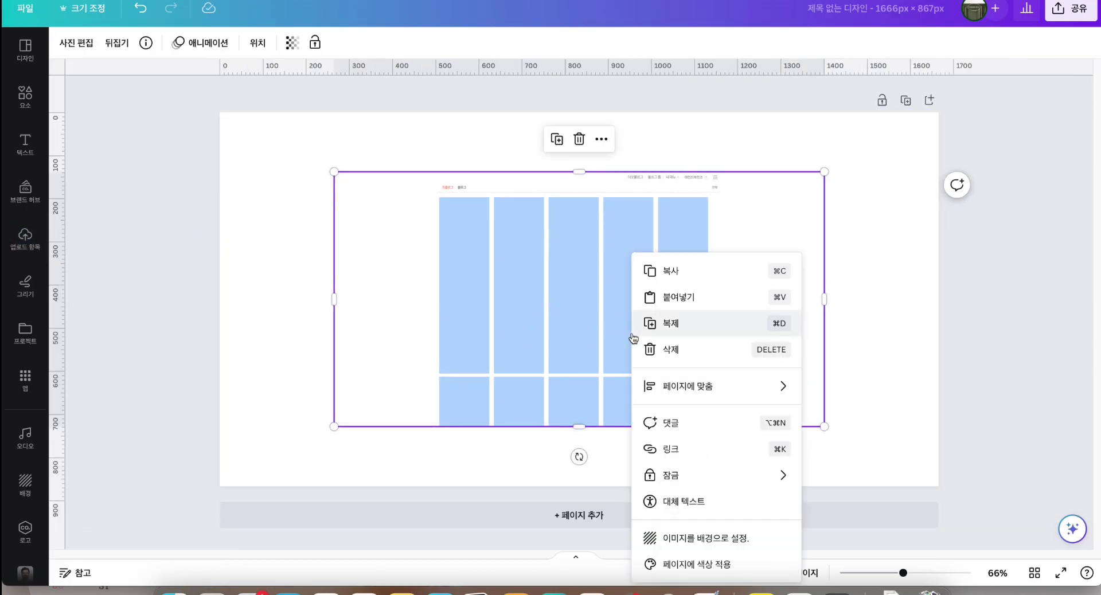
left_click(693, 538)
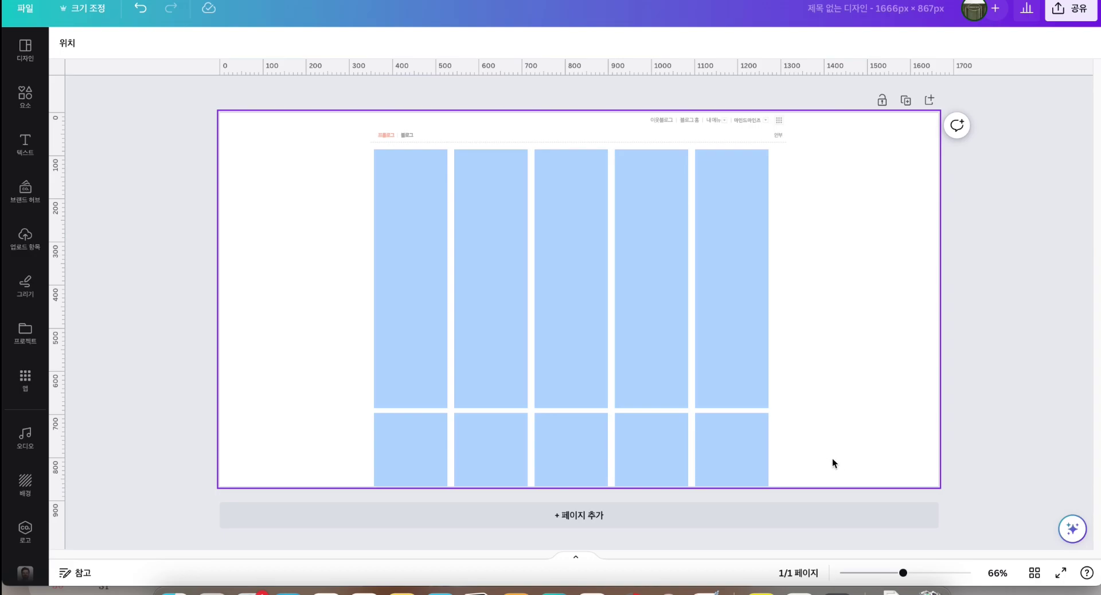
Add a second page and browse the photo elements for 미니멀라이프.
left_click(583, 518)
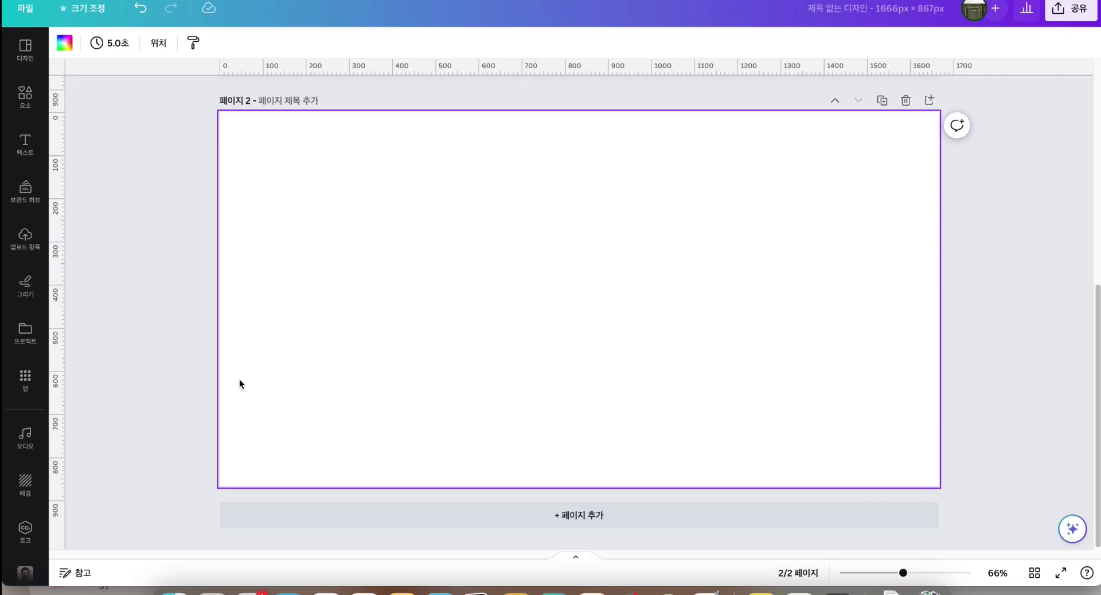
left_click(31, 100)
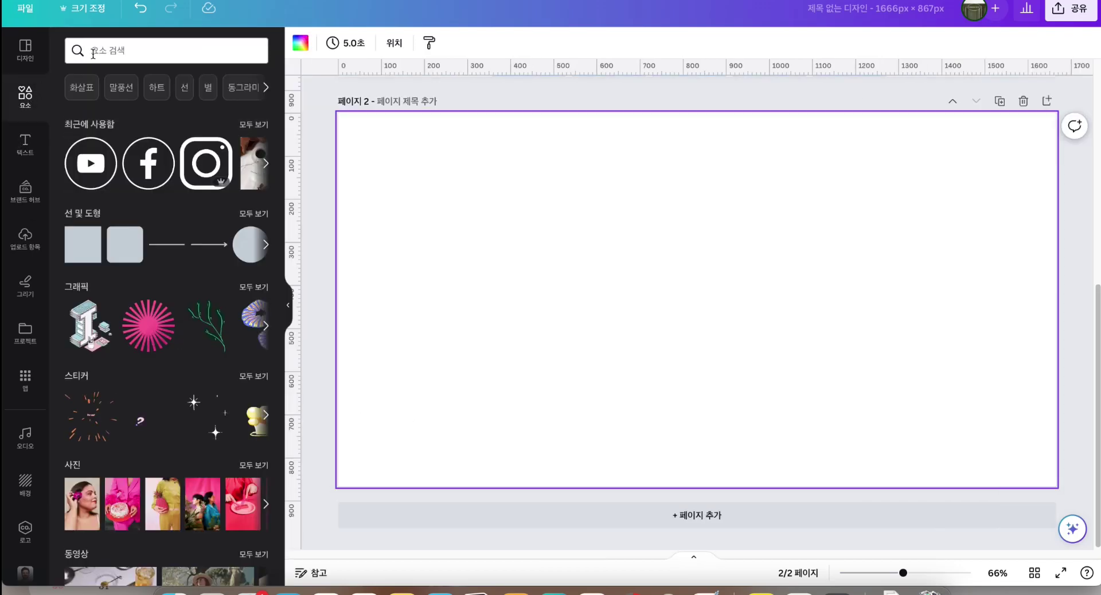
scroll(148, 401, "down", 5)
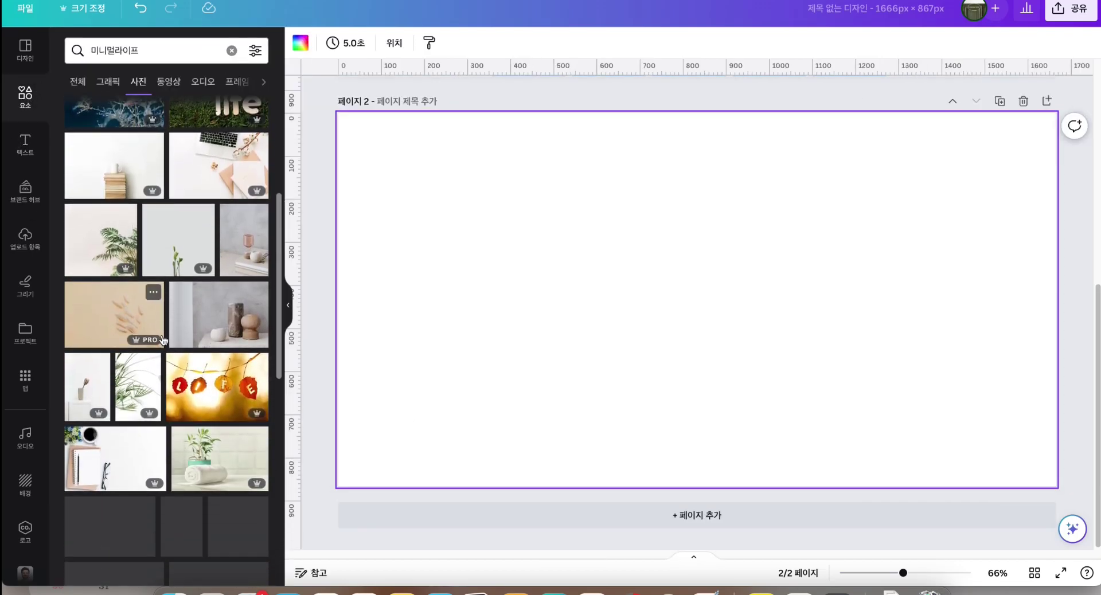
scroll(162, 335, "down", 5)
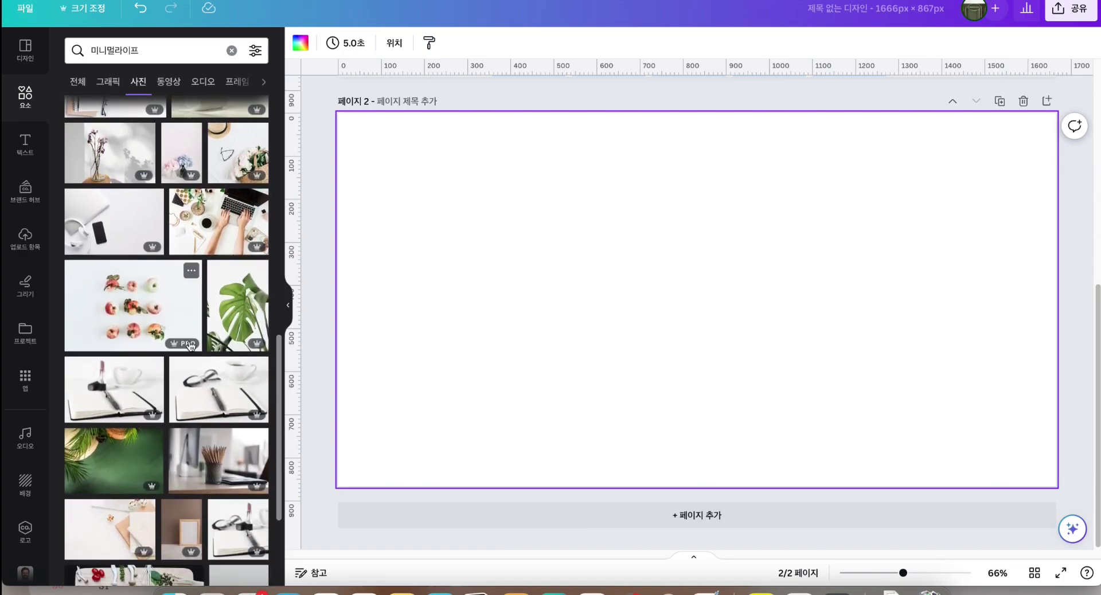
scroll(222, 339, "down", 1)
scroll(218, 167, "up", 12)
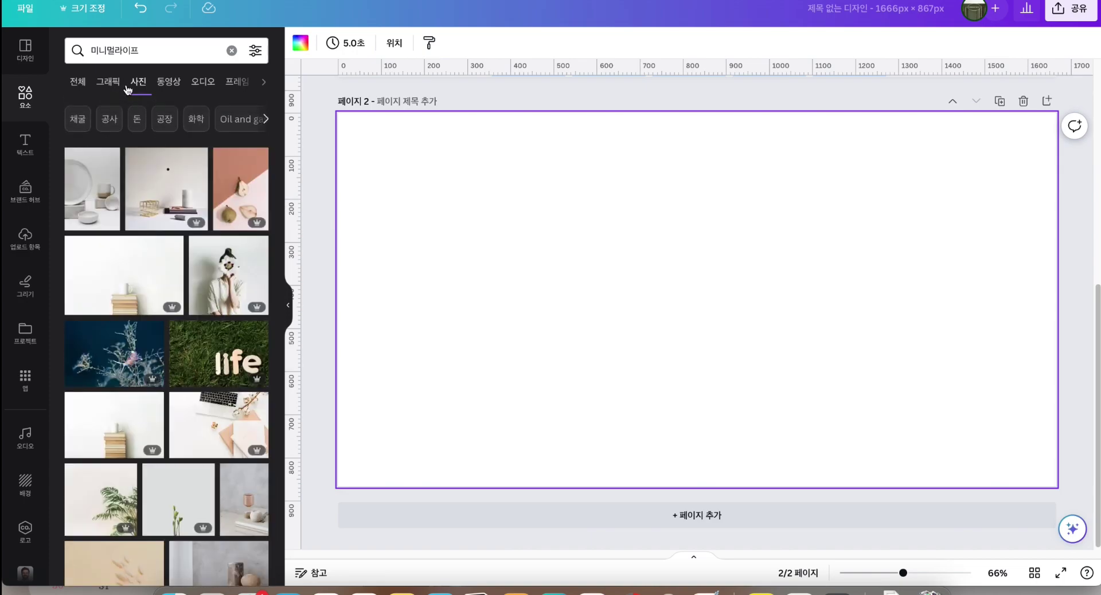
Clear the search and place the recently used photo of a coffee cup and headphones on page 2.
left_click(232, 52)
left_click(251, 125)
left_click_drag(86, 170, 393, 210)
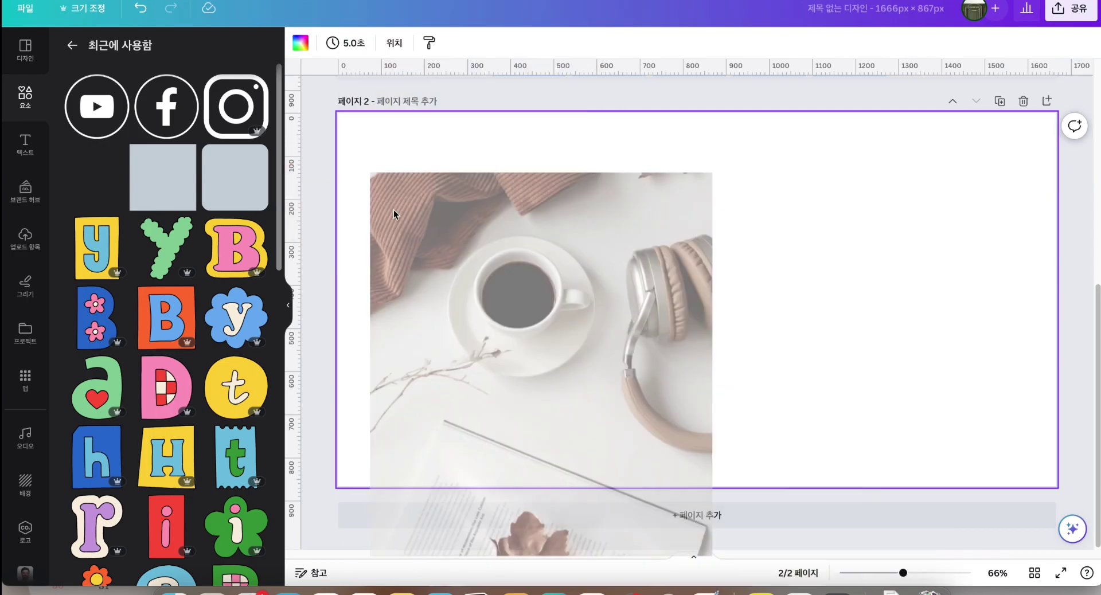
left_click(962, 328)
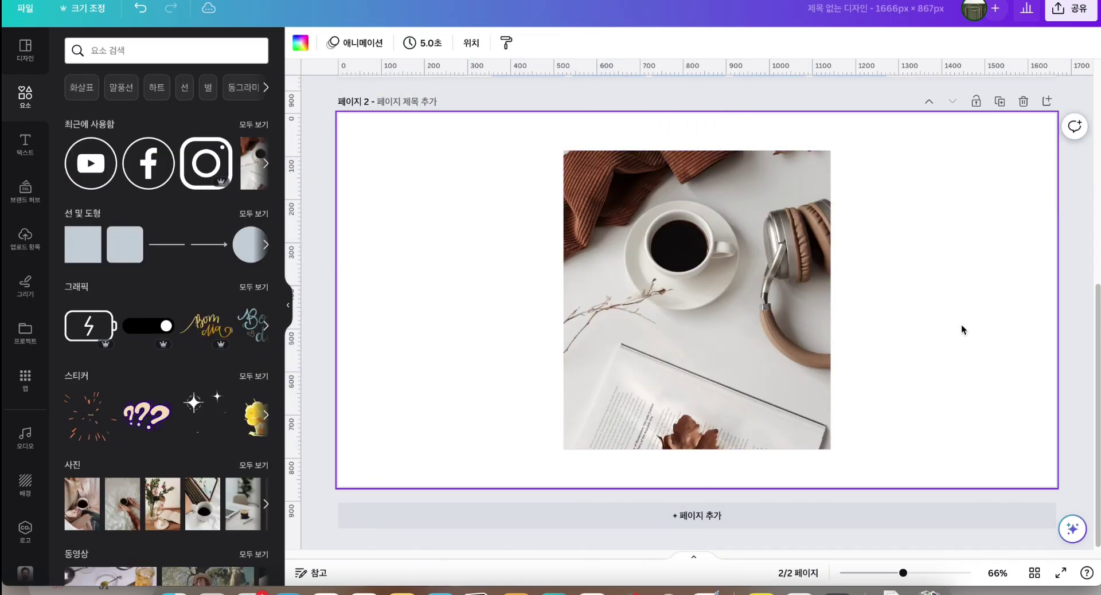
Add a rounded square shape to page 1 and flatten it into a horizontal pill over the middle column.
scroll(462, 295, "up", 3)
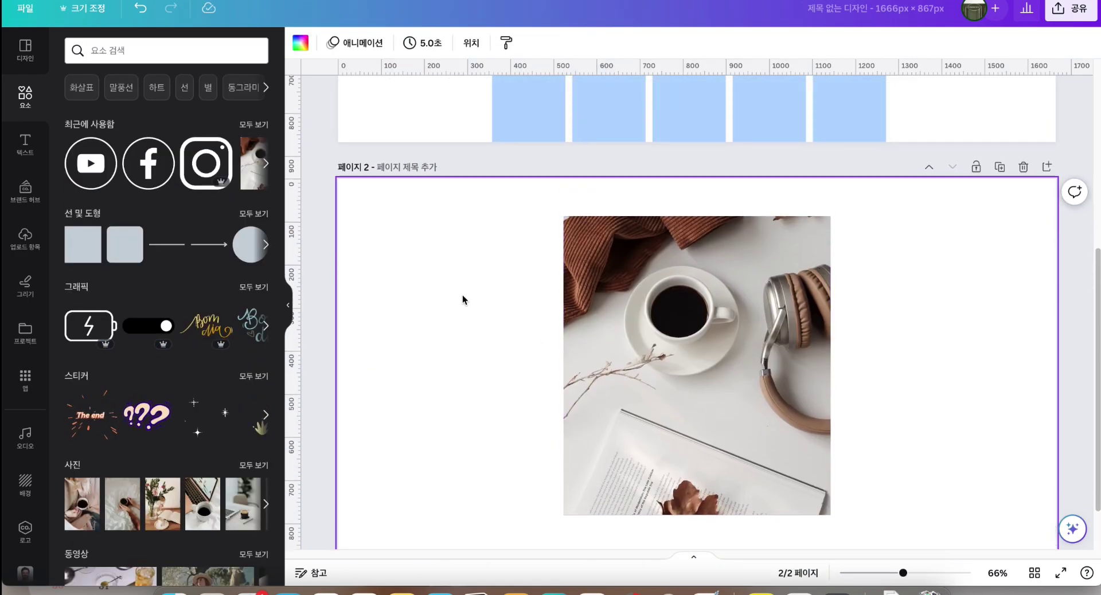
scroll(449, 291, "up", 2)
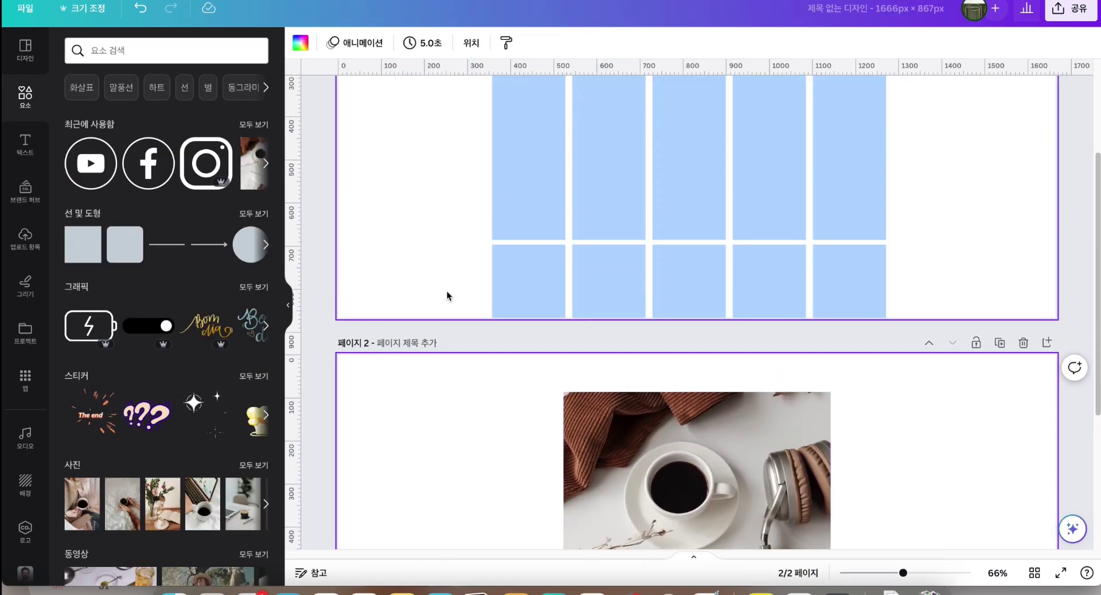
scroll(446, 290, "up", 3)
left_click(253, 213)
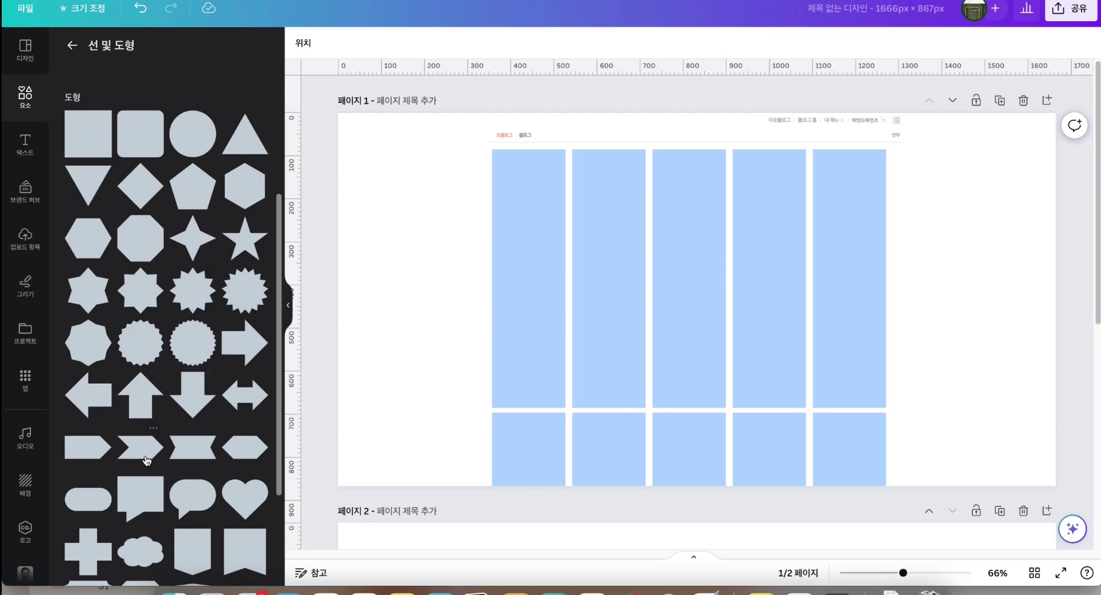
left_click(138, 144)
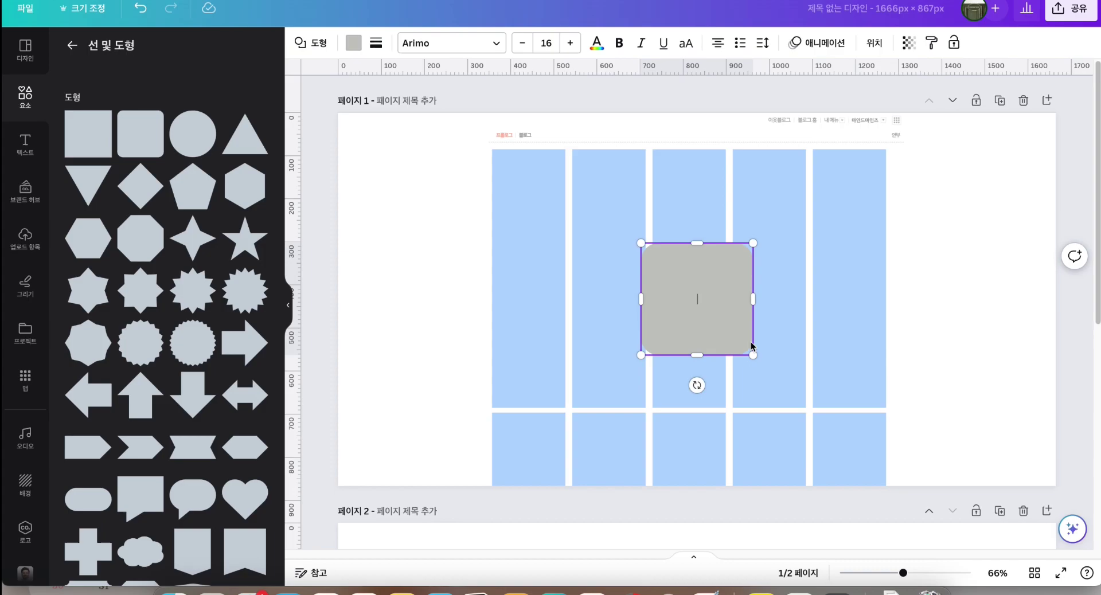
left_click_drag(701, 350, 701, 273)
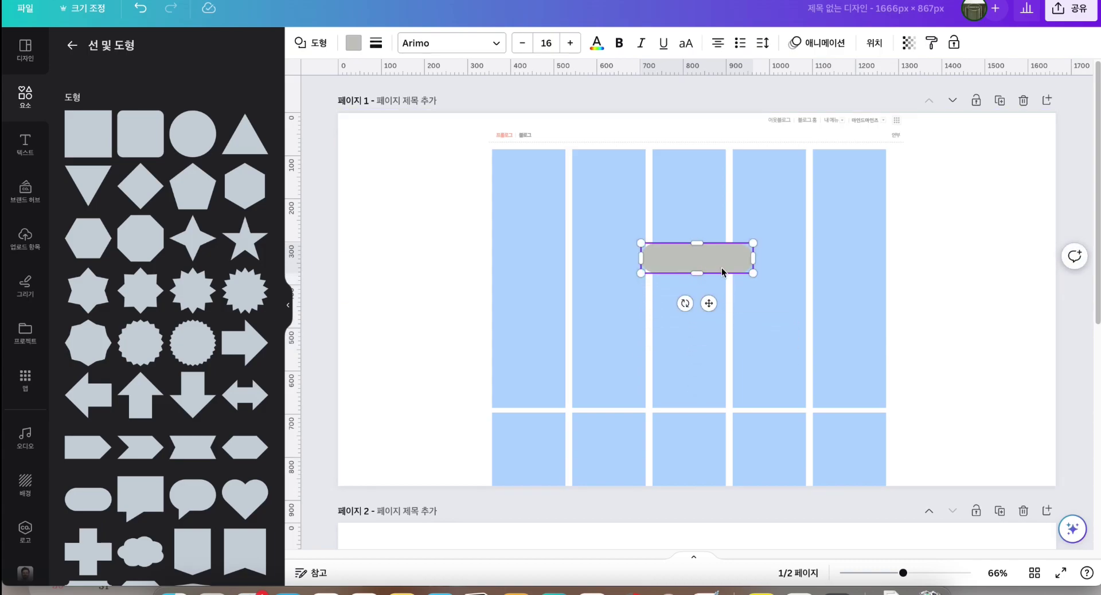
left_click(953, 297)
left_click(720, 257)
mouse_move(720, 255)
left_mouse_down()
mouse_move(694, 256)
mouse_move(720, 253)
left_mouse_up()
left_click(676, 342)
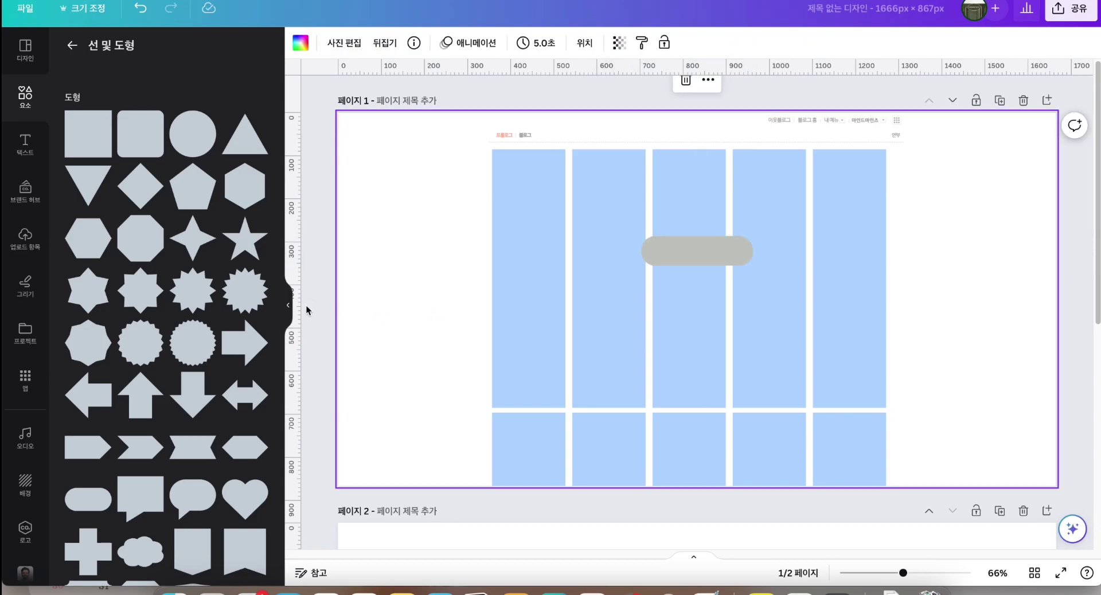
Place a vertical guide at about 814 px and shrink the pill to the middle column's width, centred on the guide.
left_click_drag(293, 240, 690, 263)
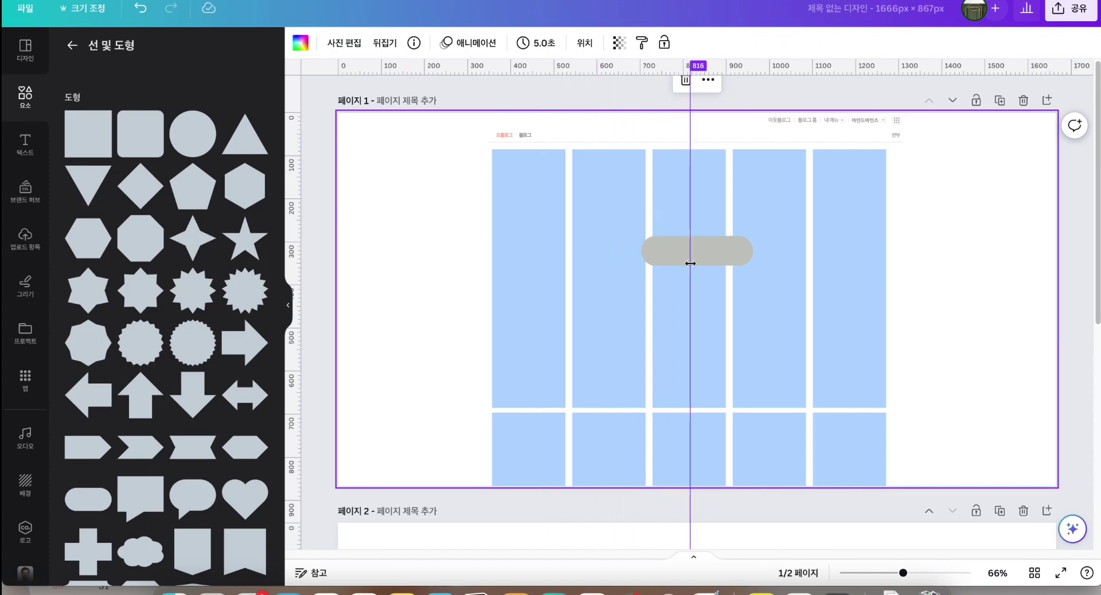
left_click_drag(746, 254, 737, 244)
left_click_drag(635, 239, 652, 239)
left_click_drag(746, 241, 689, 251)
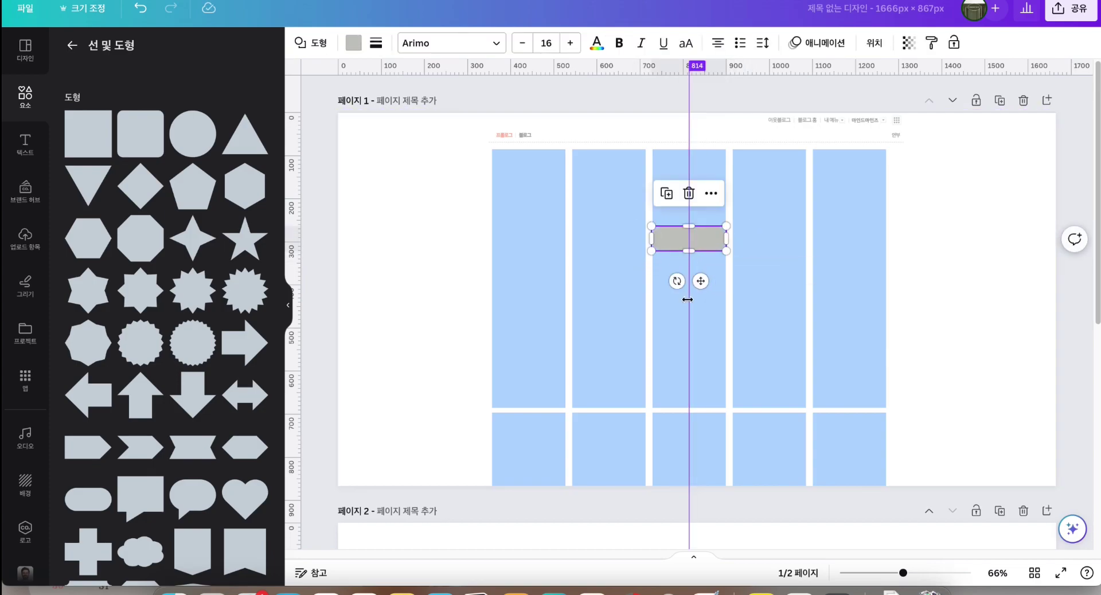
Make the pill's fill transparent and give it a solid outline with a weight of 1.
left_click(353, 43)
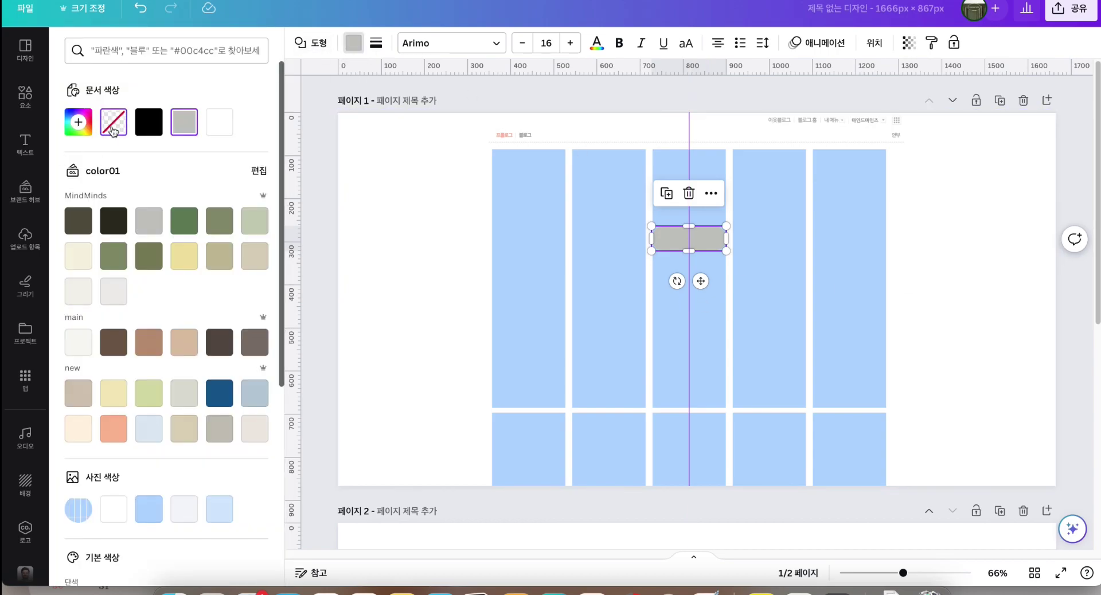
left_click(113, 122)
left_click(376, 43)
left_click_drag(377, 127, 379, 129)
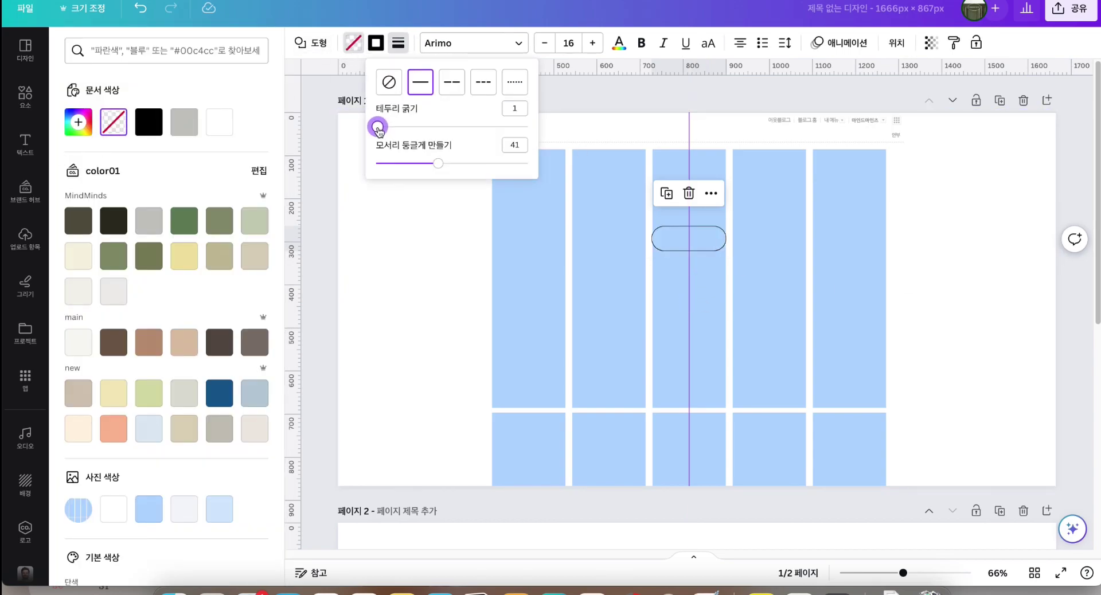
left_click(791, 287)
Add a text box reading "mindmids" and centre it inside the outlined pill.
left_click(25, 143)
left_click(140, 88)
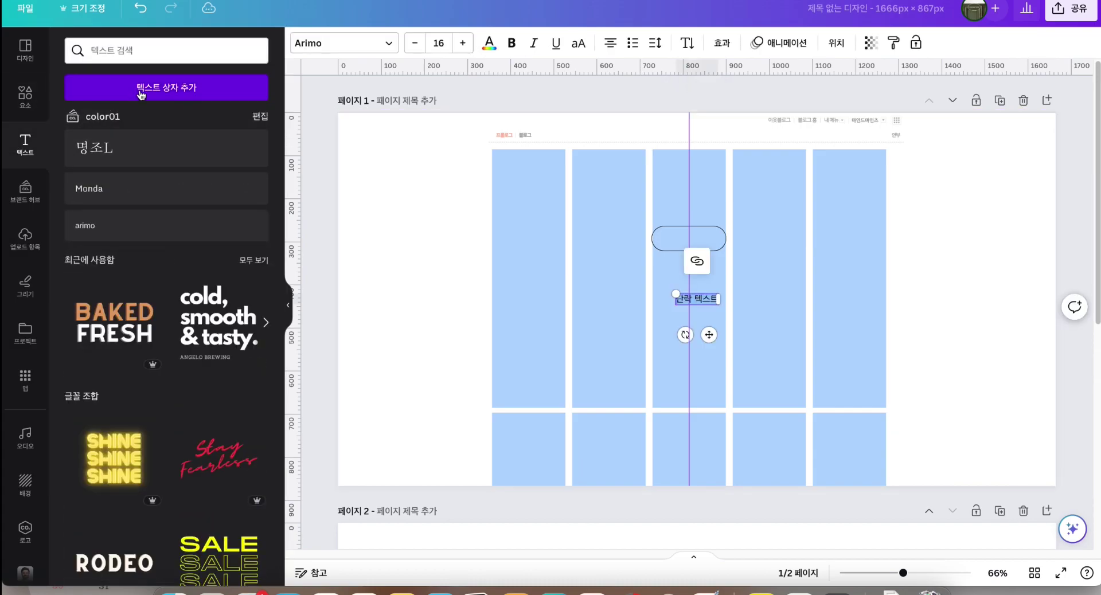
scroll(694, 333, "up", 5)
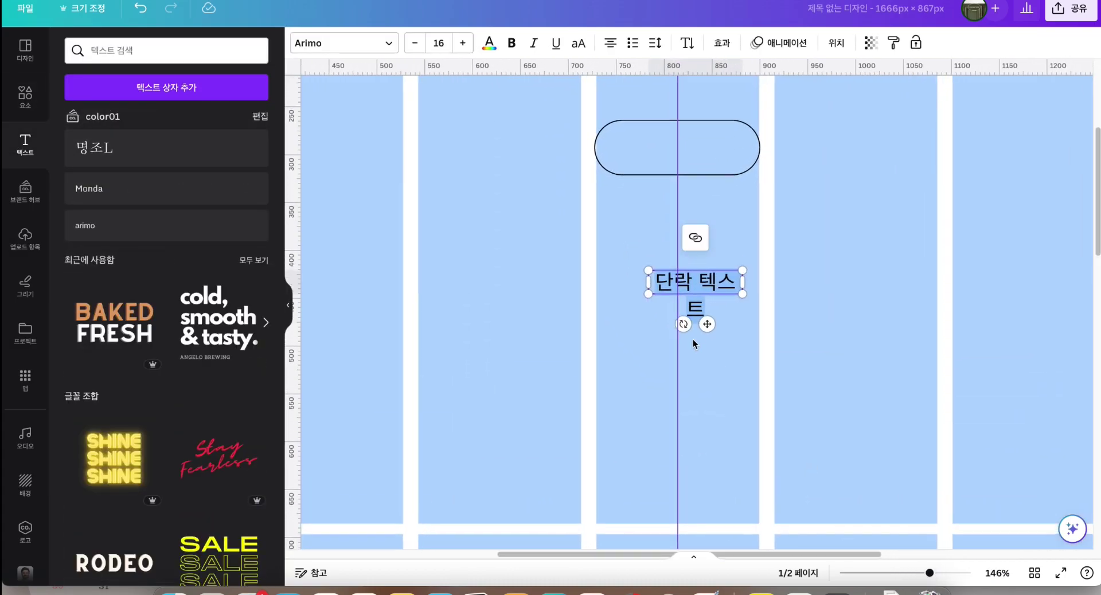
key("BackSpace")
type("mindmids")
left_click(729, 376)
left_click_drag(709, 269, 692, 129)
scroll(779, 349, "up", 5)
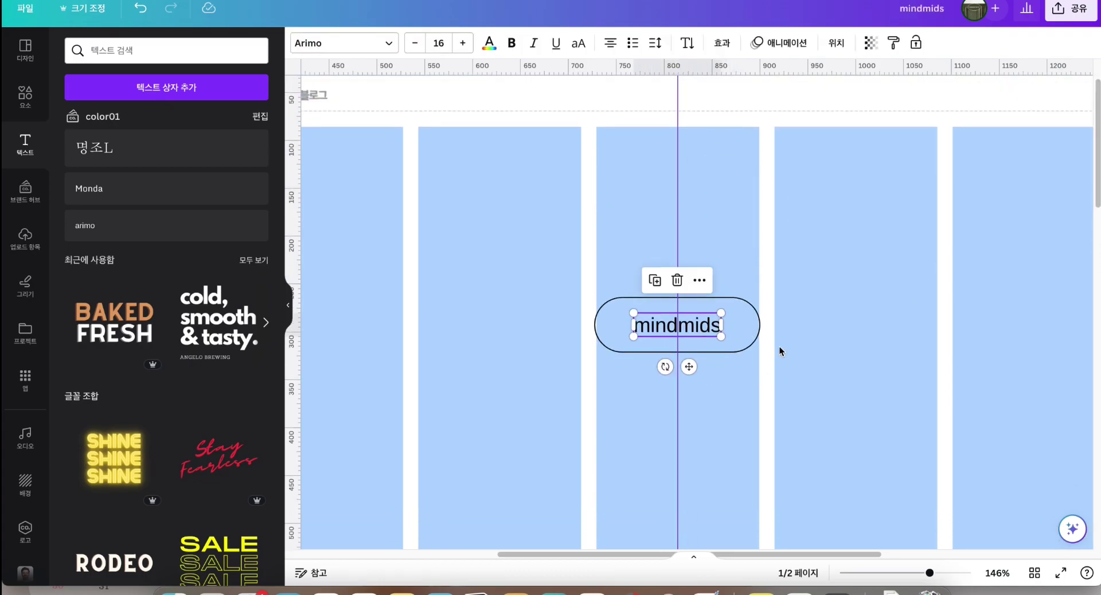
Increase the letter spacing of the mindmids text so it spreads across the pill.
left_click(655, 43)
left_click_drag(693, 107, 740, 101)
left_click(417, 80)
Try the Core Bandi Face and Montserrat fonts on the mindmids text and return to Arimo.
left_click(659, 325)
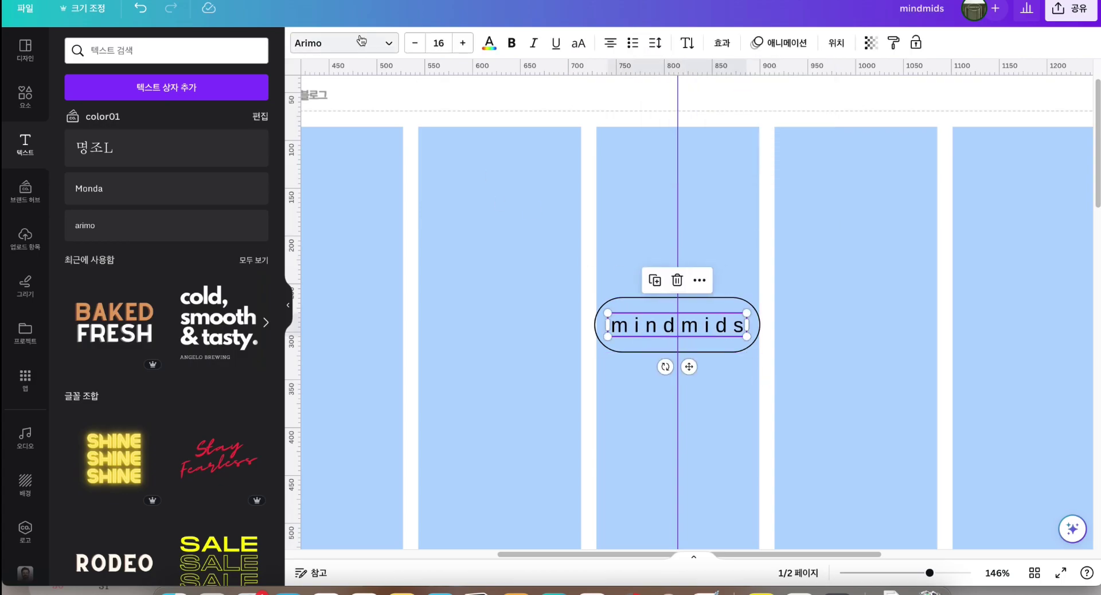
left_click(383, 45)
left_click(94, 272)
left_click(95, 385)
left_click(94, 156)
Set the mindmids text to size 15 with a letter spacing of 362.
left_click(415, 44)
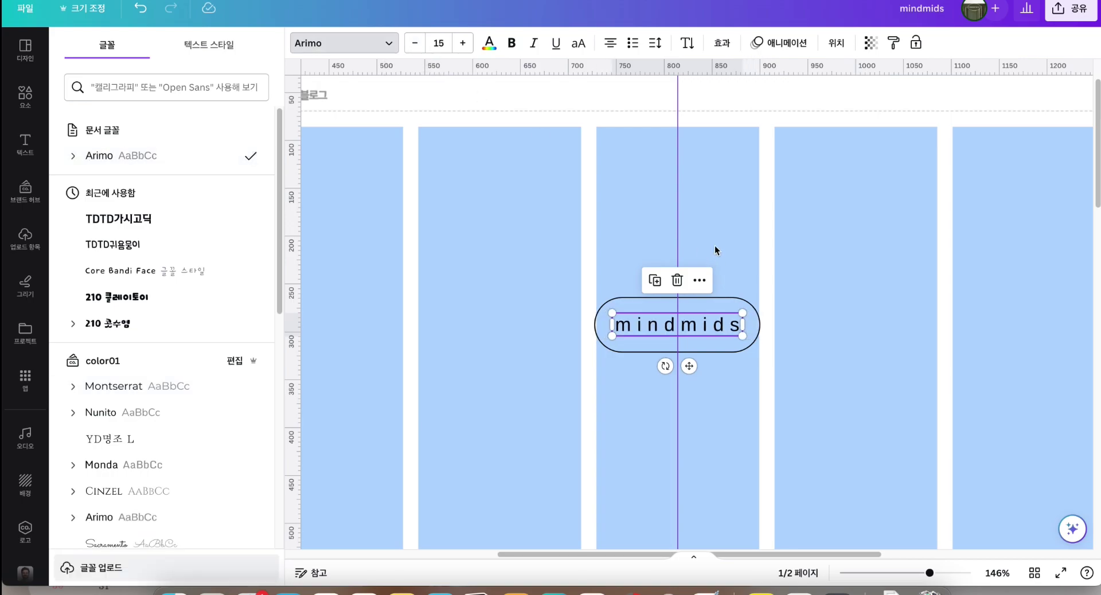
left_click(655, 45)
left_click_drag(741, 102, 747, 101)
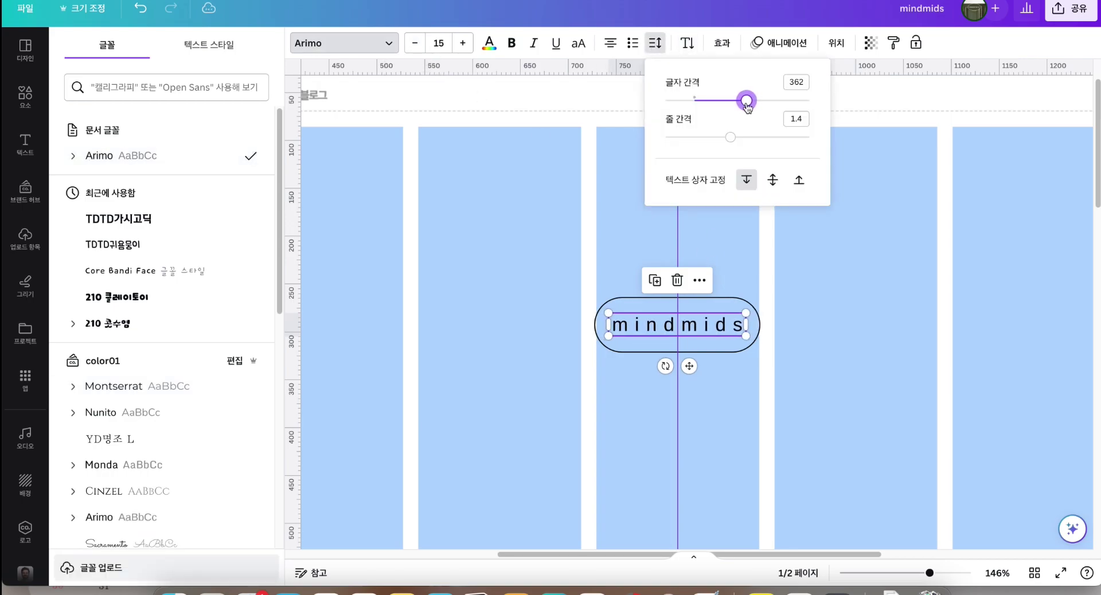
Add a thin rounded bar below the pill and duplicate it twice to make three evenly stacked bars.
left_click(24, 104)
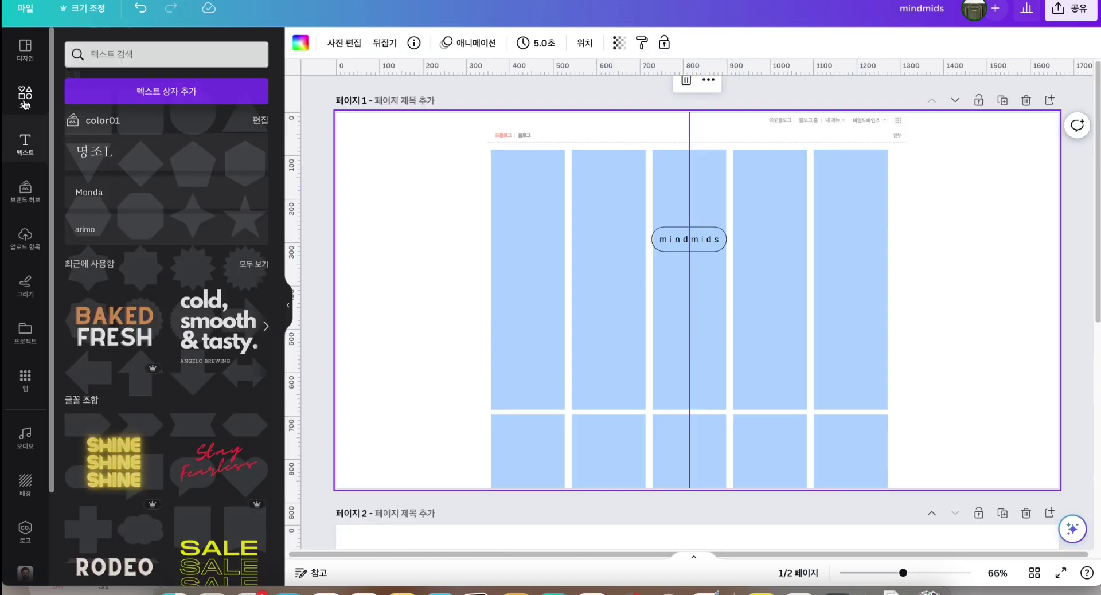
left_click(91, 135)
left_click_drag(698, 357, 728, 291)
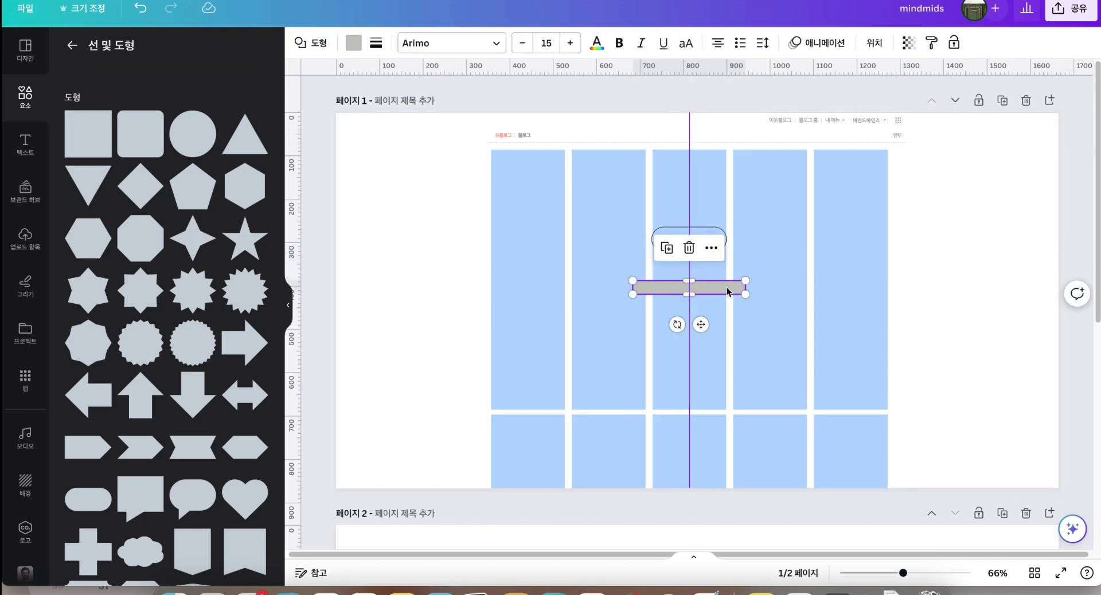
key("super+d")
key("super+d")
left_click(705, 293)
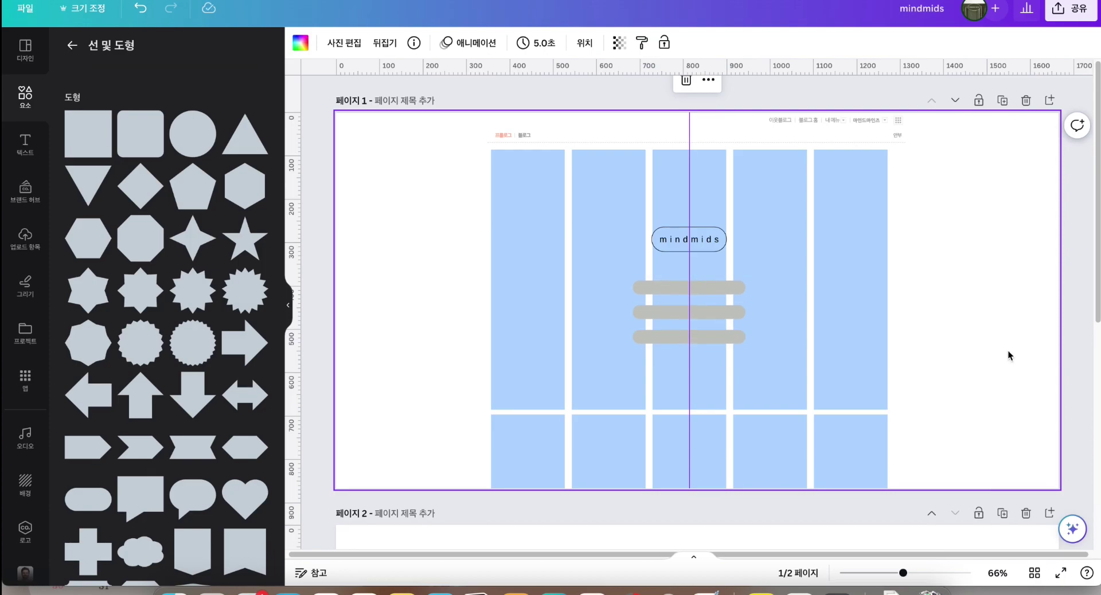
Widen the pill outline on both sides to match the bars and set the mindmids letter spacing to 606.
left_click(701, 247)
left_click_drag(651, 239, 632, 239)
left_click_drag(727, 239, 745, 240)
left_click(654, 43)
left_click_drag(694, 101, 781, 100)
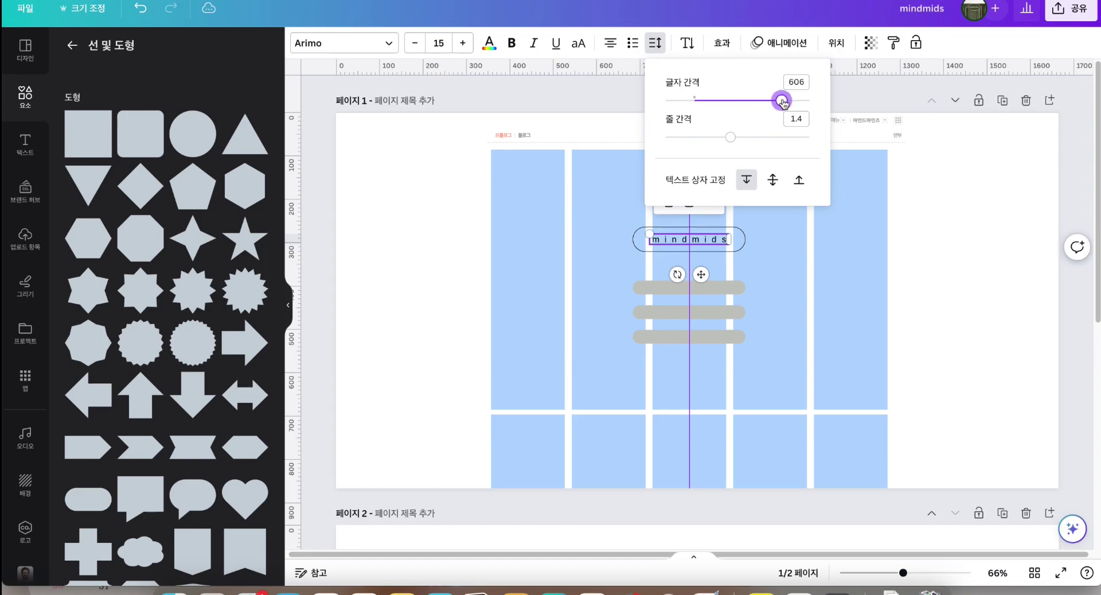
left_click(1003, 260)
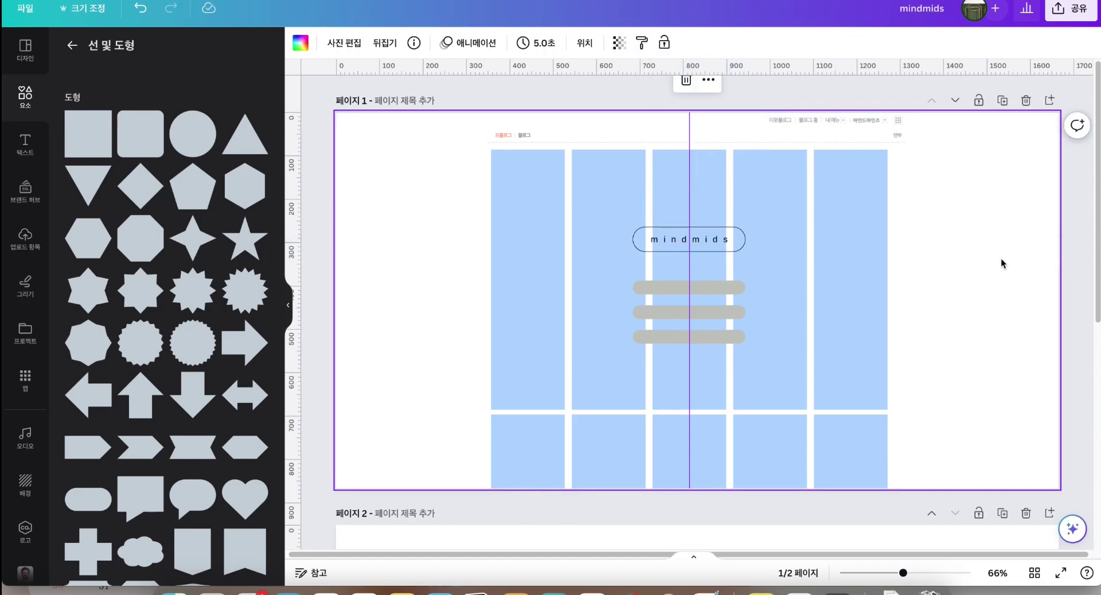
Bring the lower two bars closer to the top one, and recolour the top bar with a light grey sampled from the page 2 photo.
left_click_drag(702, 287, 707, 325)
left_click(997, 346)
left_click(709, 290)
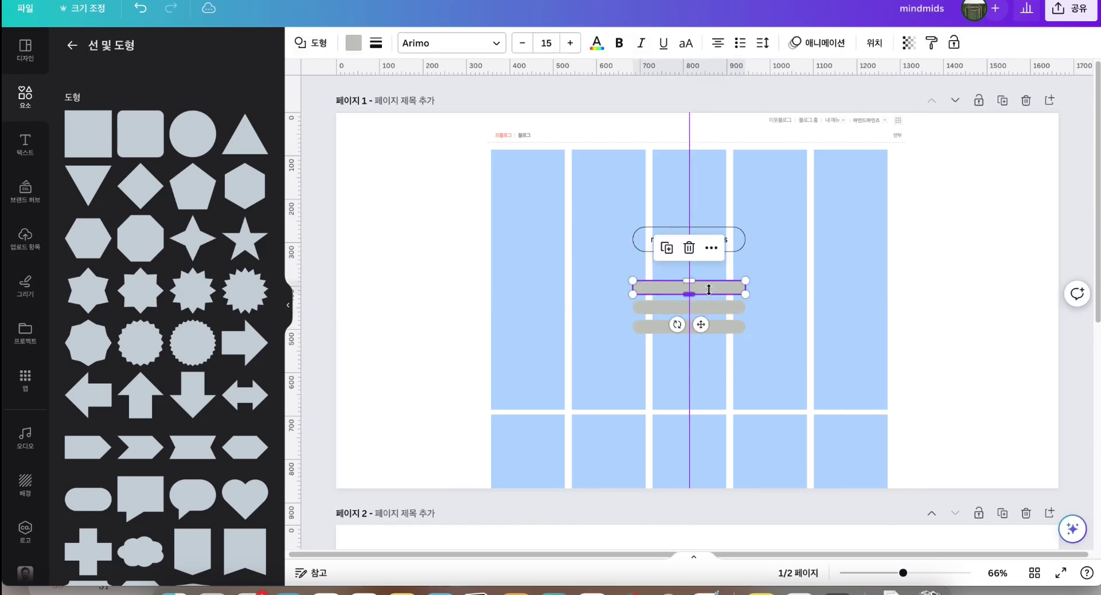
left_click(354, 44)
scroll(1015, 287, "down", 5)
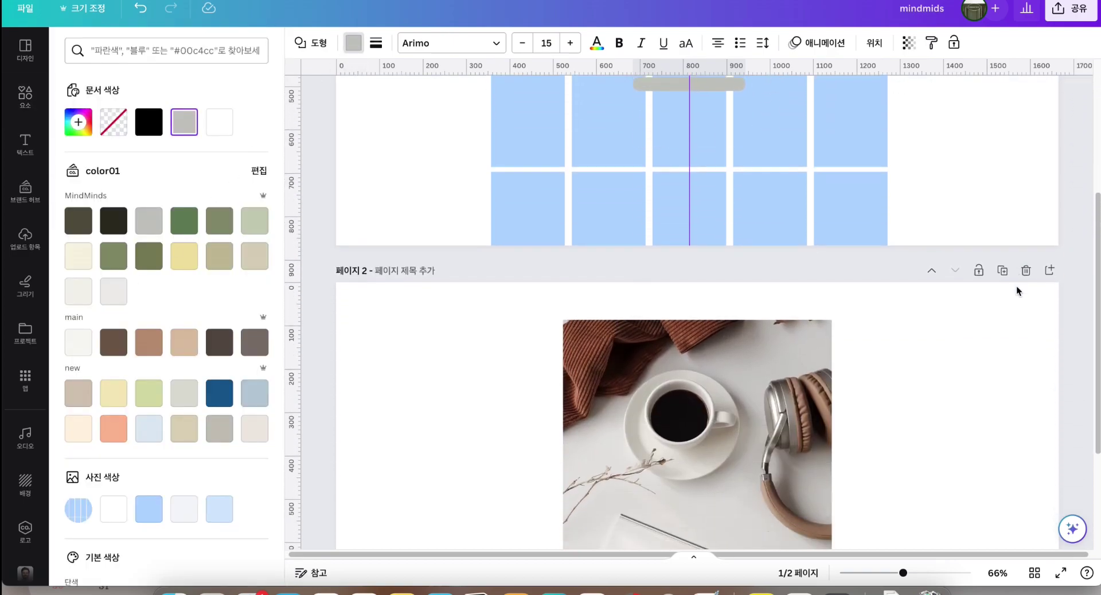
scroll(1017, 290, "down", 3)
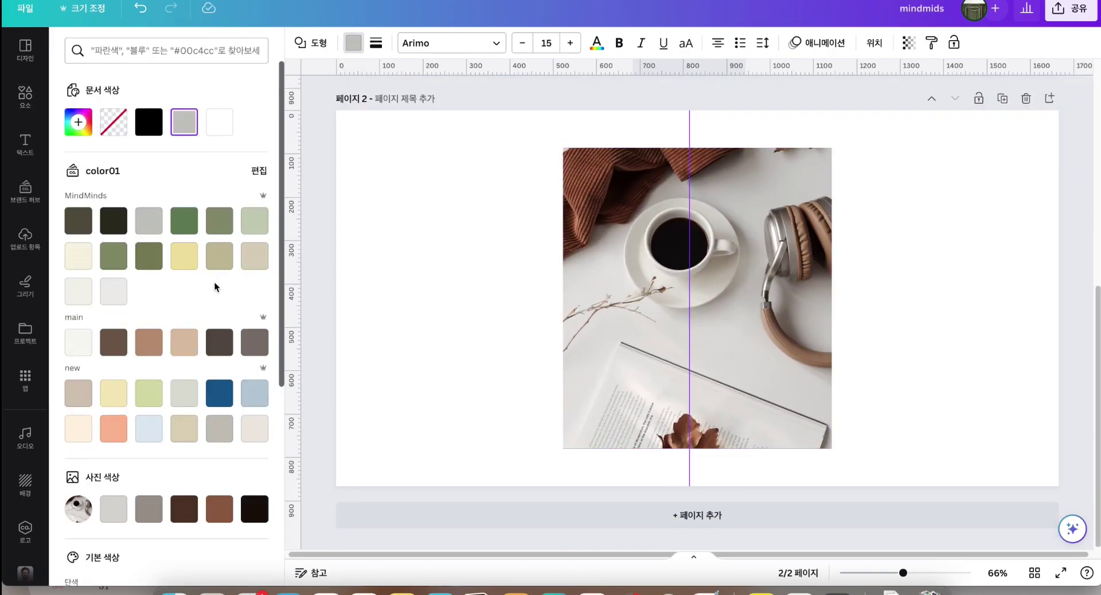
left_click(78, 123)
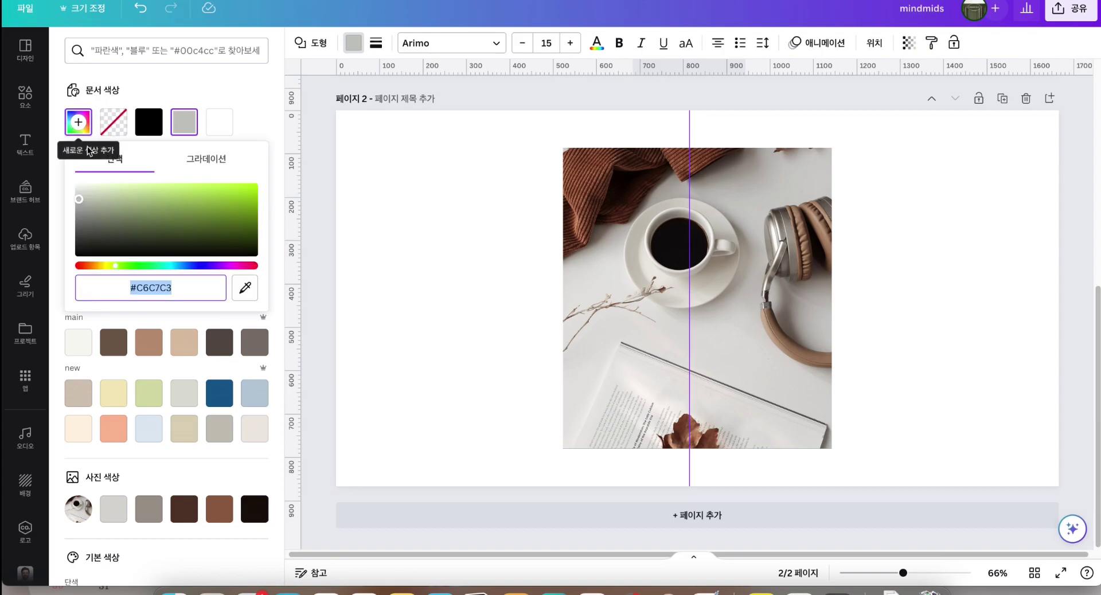
left_click(245, 288)
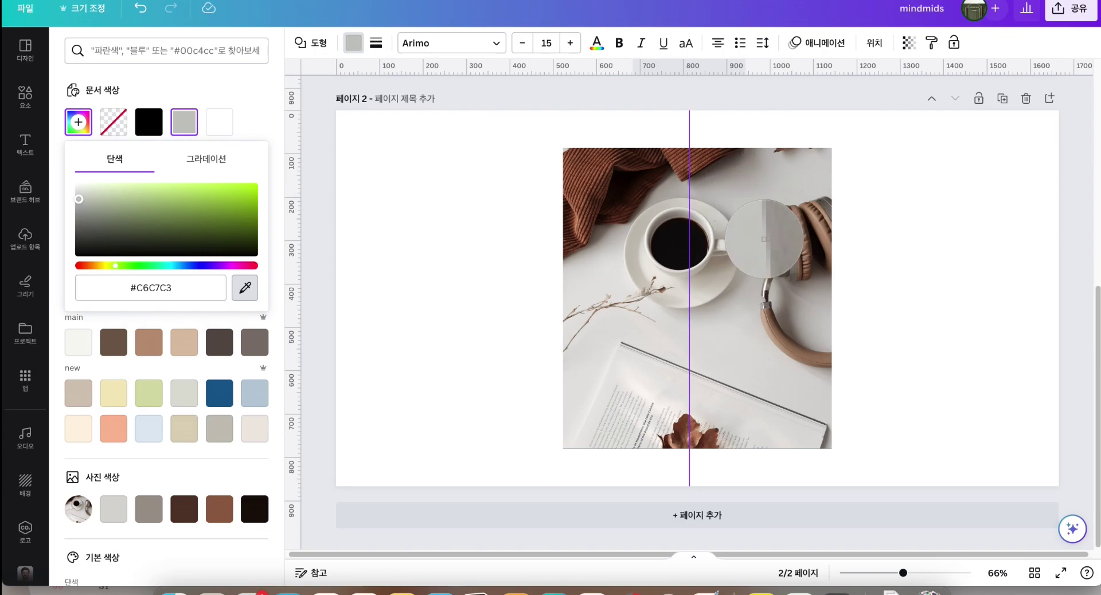
left_click(767, 239)
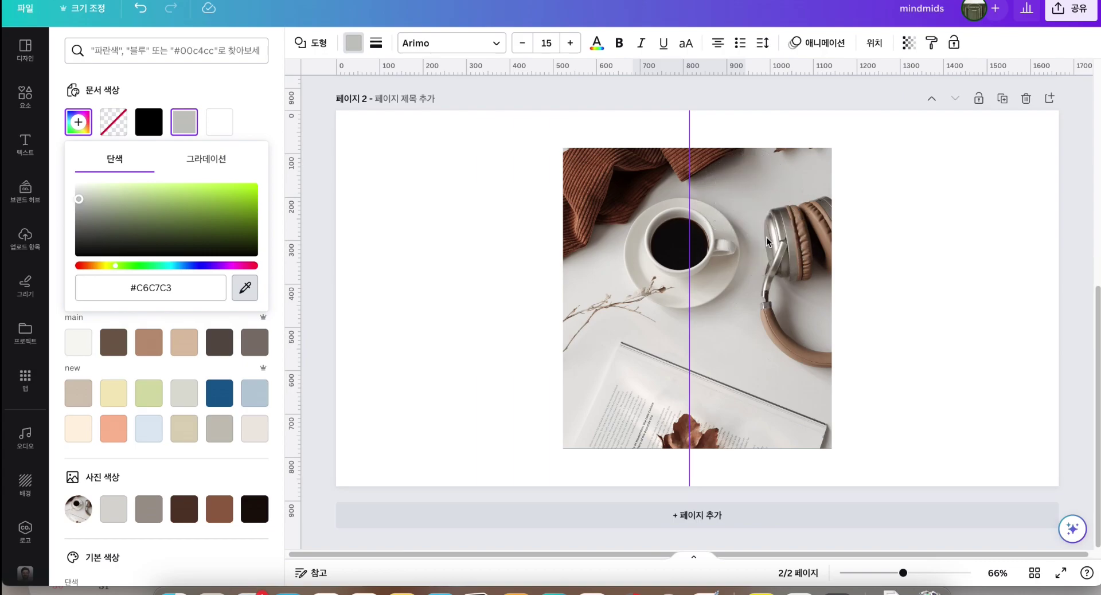
Recolour the middle bar with a brown sampled from the headphones in the photo and lighten it to a soft beige.
key("ctrl+z")
left_click(245, 288)
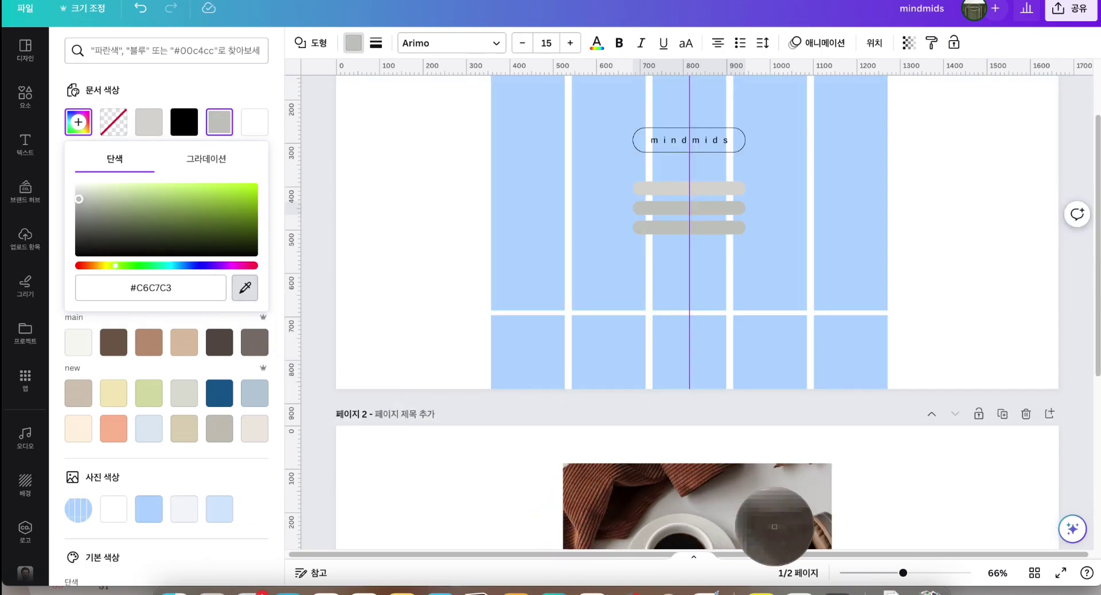
left_click(798, 533)
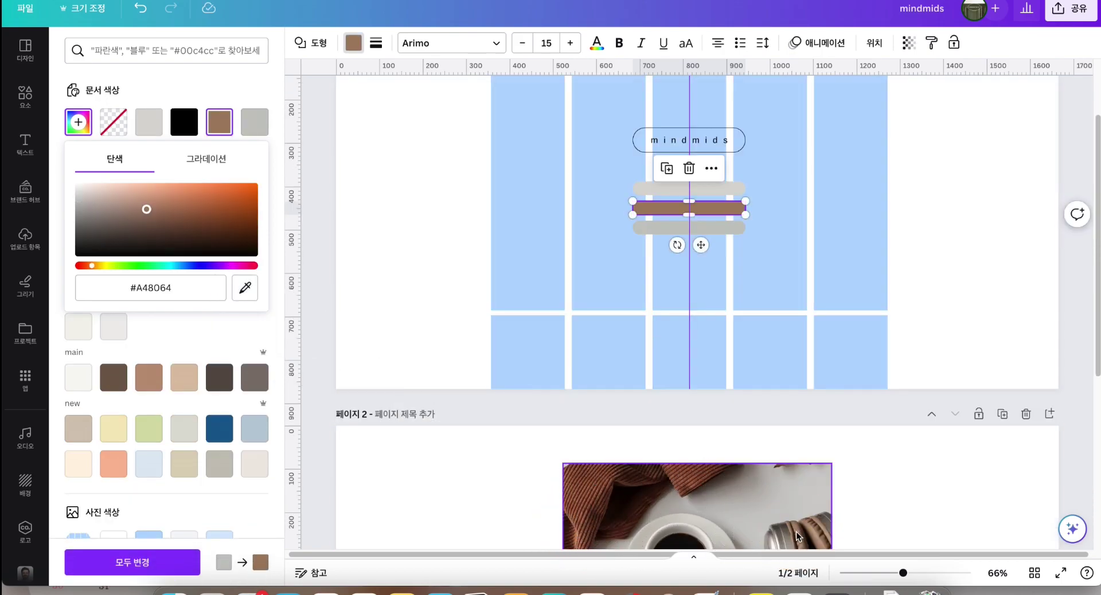
left_click_drag(145, 208, 119, 195)
Recolour the bottom bar with the dark brown sampled from the photo's fabric and lighten it to a reddish brown.
left_click(662, 229)
left_click(79, 122)
left_click(245, 288)
scroll(590, 468, "down", 1)
left_click(591, 469)
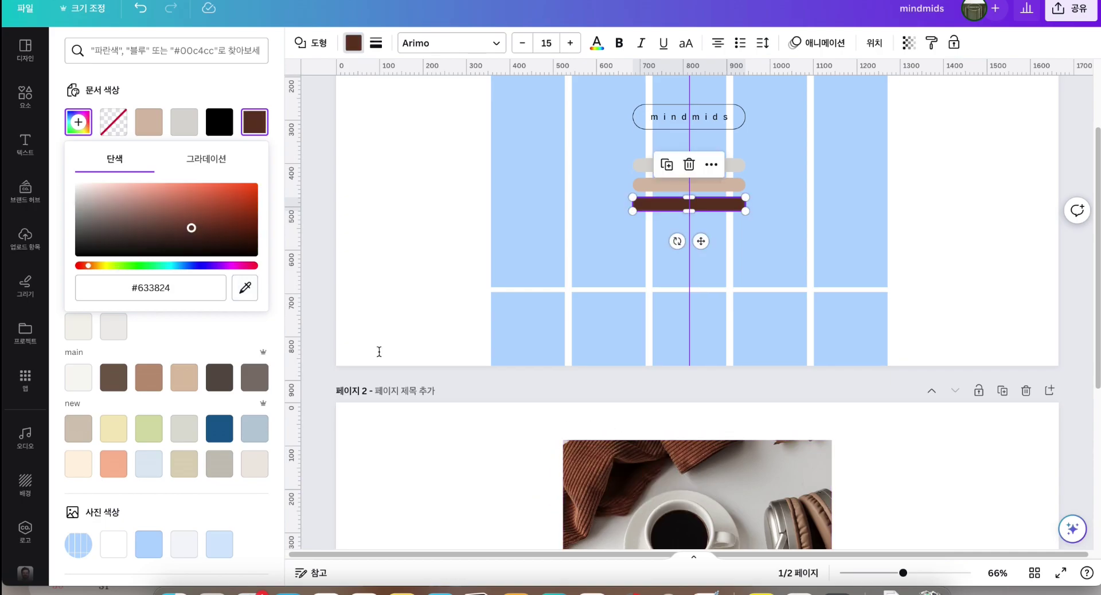
left_click(997, 258)
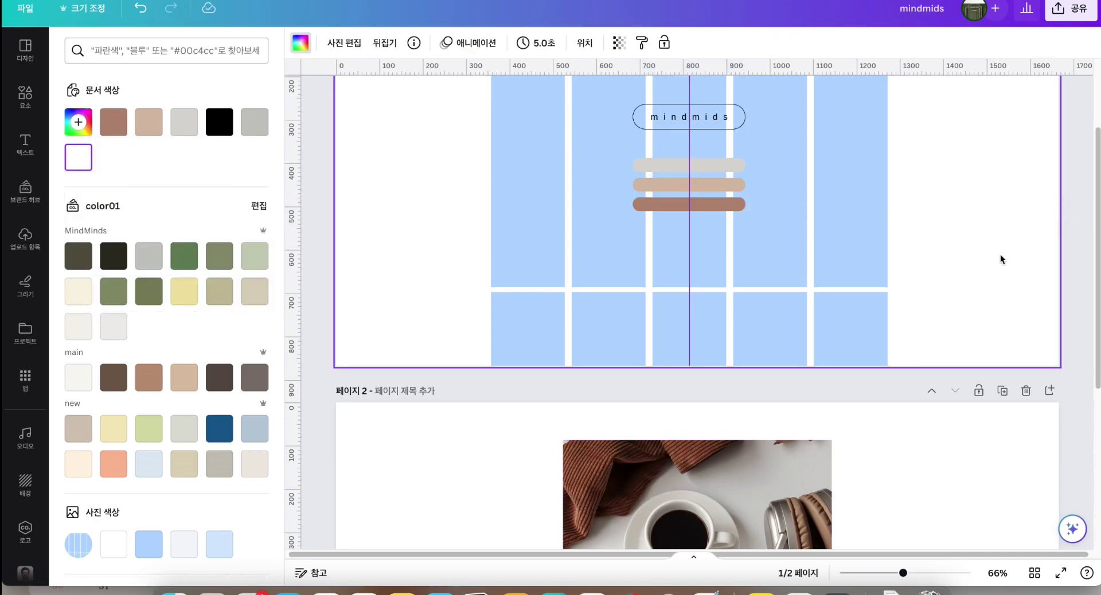
Duplicate the mindmids text, centre the copy on the top bar and replace its wording with HOME.
scroll(1012, 293, "up", 3)
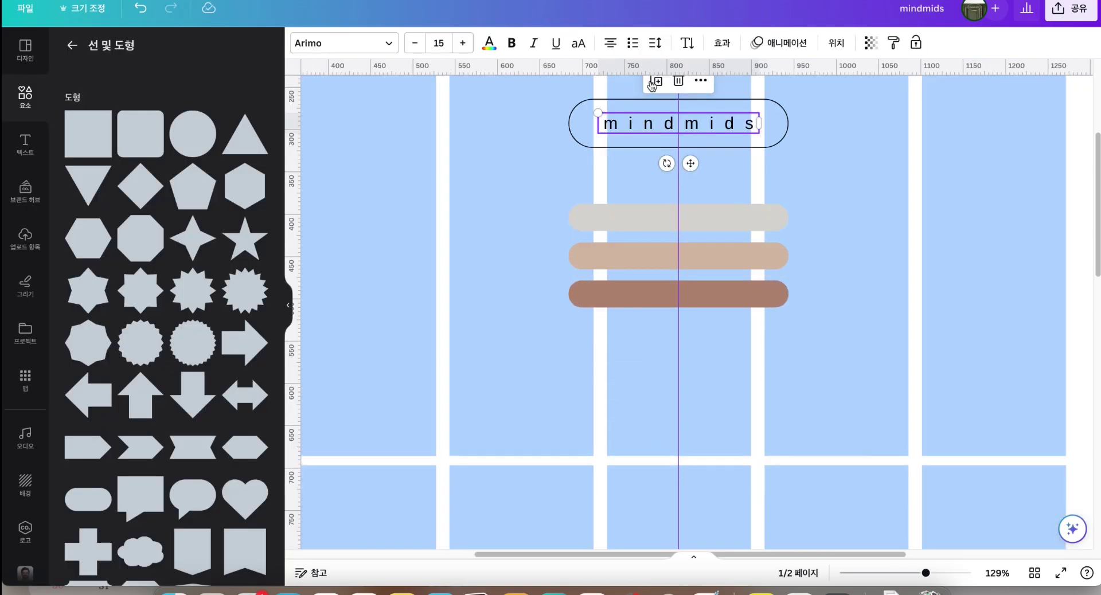
left_click(654, 81)
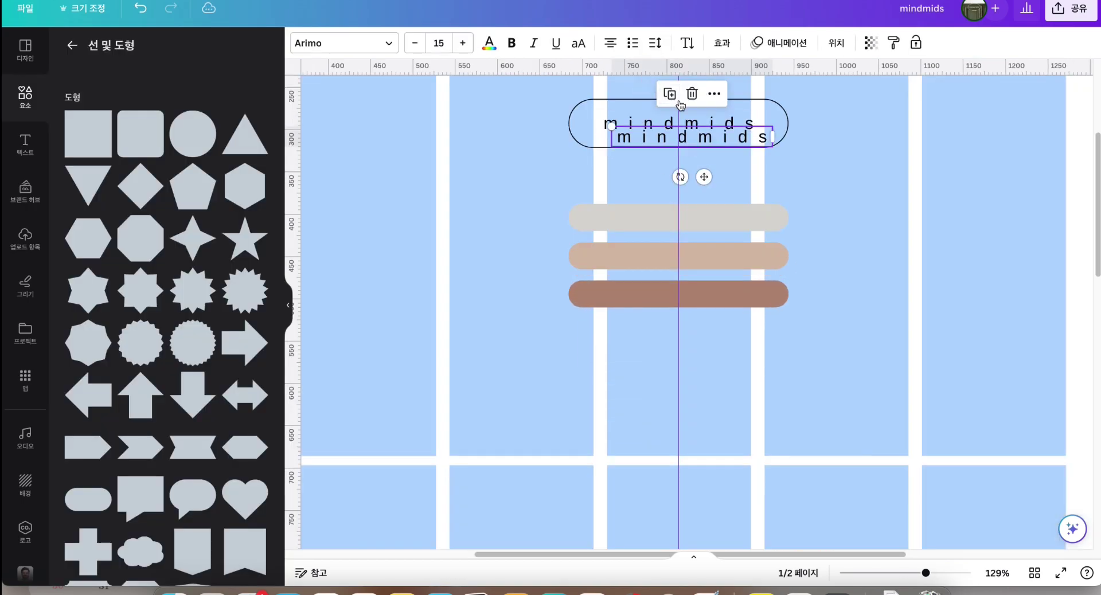
left_click_drag(660, 138, 647, 219)
double_click(647, 220)
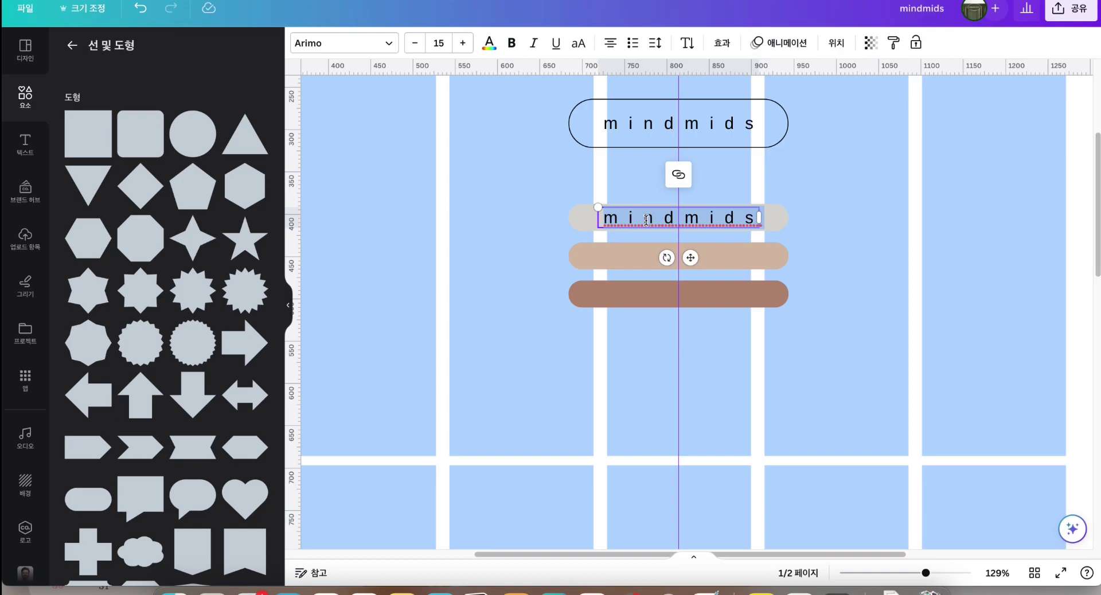
key("BackSpace")
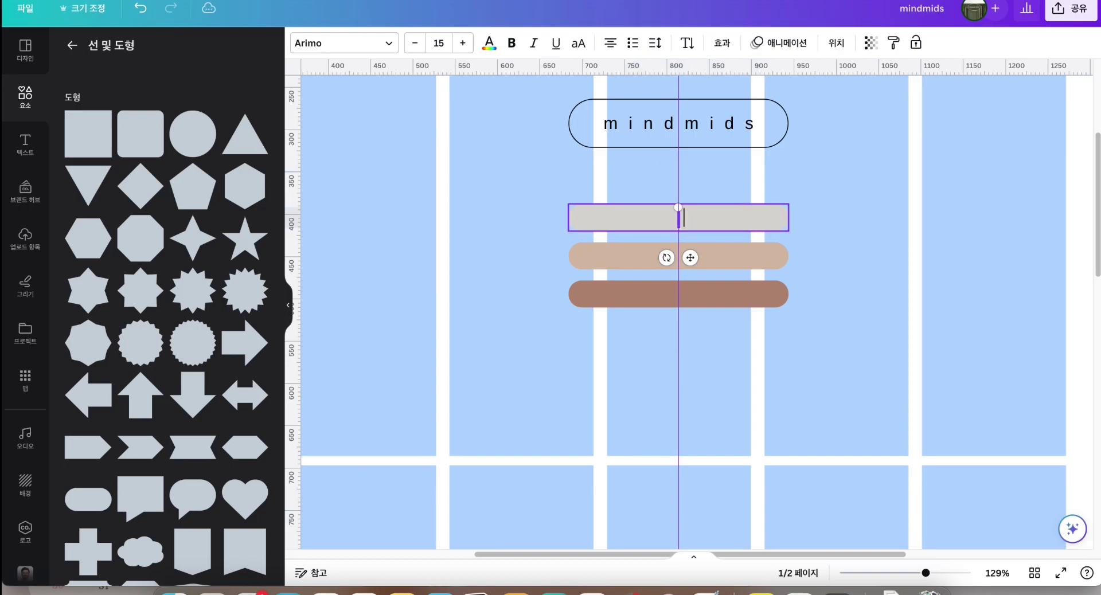
type("HOM")
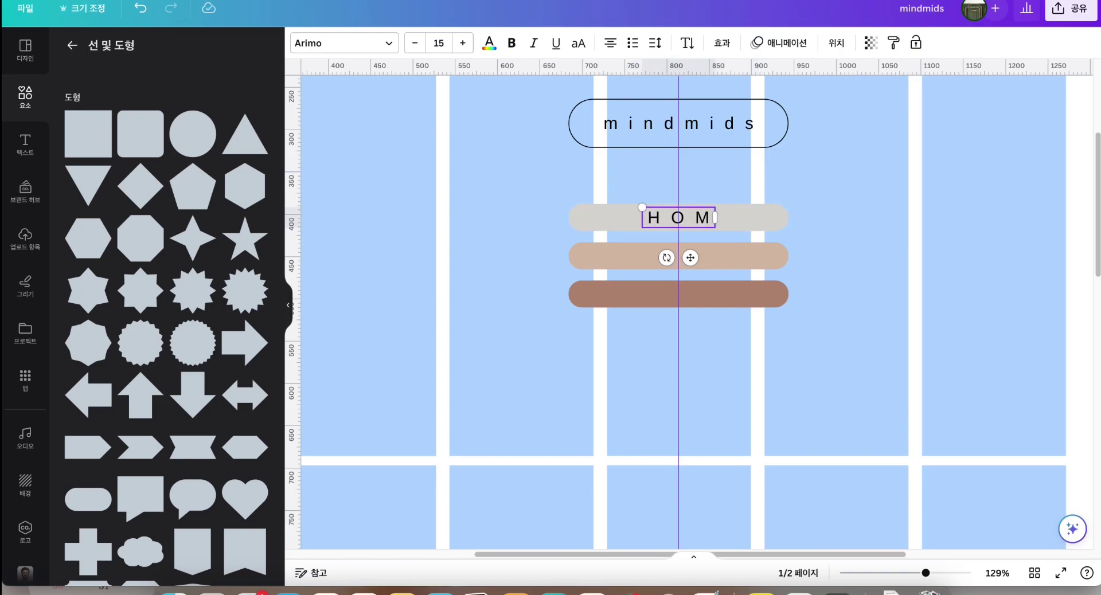
type("E")
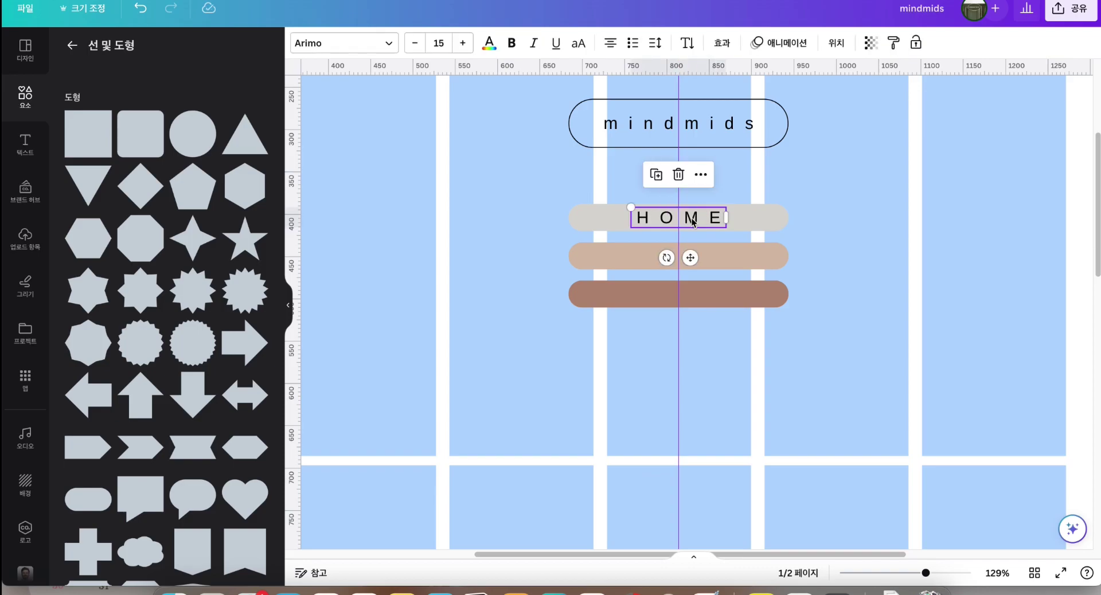
Set the HOME label to size 11 and colour it white.
left_click(723, 168)
left_click(703, 220)
left_click(420, 46)
left_click(420, 46)
left_click(419, 46)
left_click(419, 46)
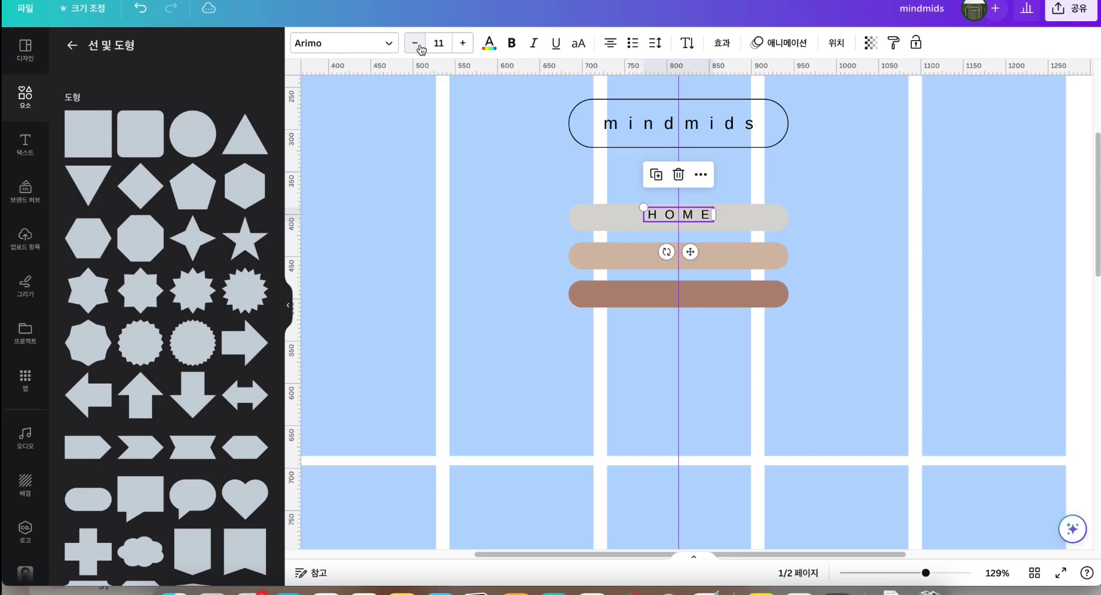
left_click(488, 43)
left_click(256, 116)
left_click(741, 192)
Centre HOME on the top bar and place copies of it on the middle and bottom bars.
left_click(676, 218)
left_click_drag(676, 217, 676, 256)
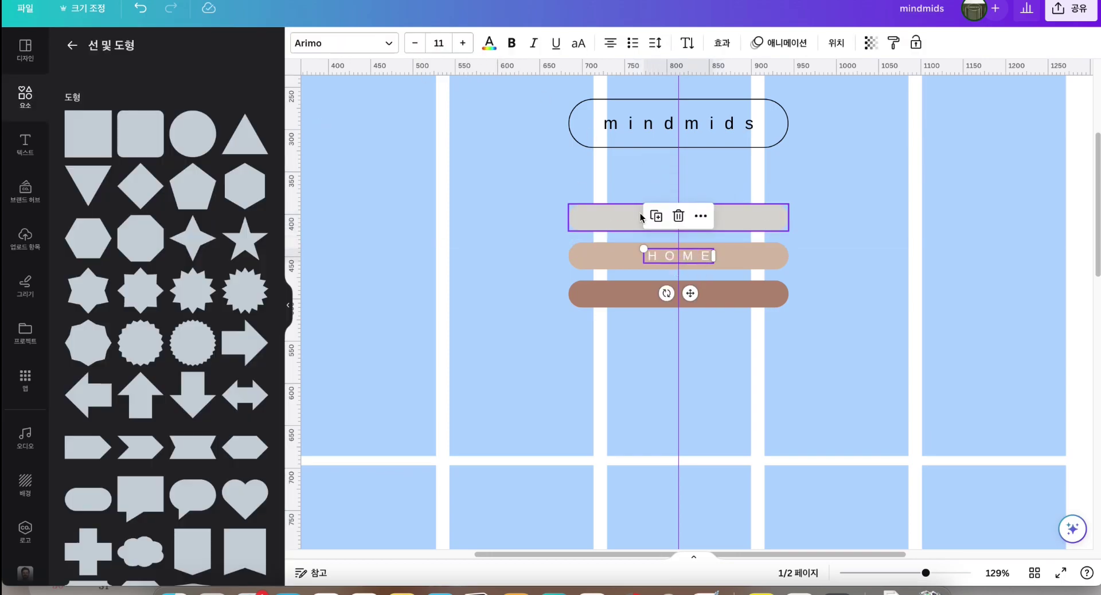
left_click(655, 217)
left_click(656, 216)
left_click(718, 342)
Change the middle bar's label to DESIGN and the bottom bar's label to MAP.
double_click(687, 257)
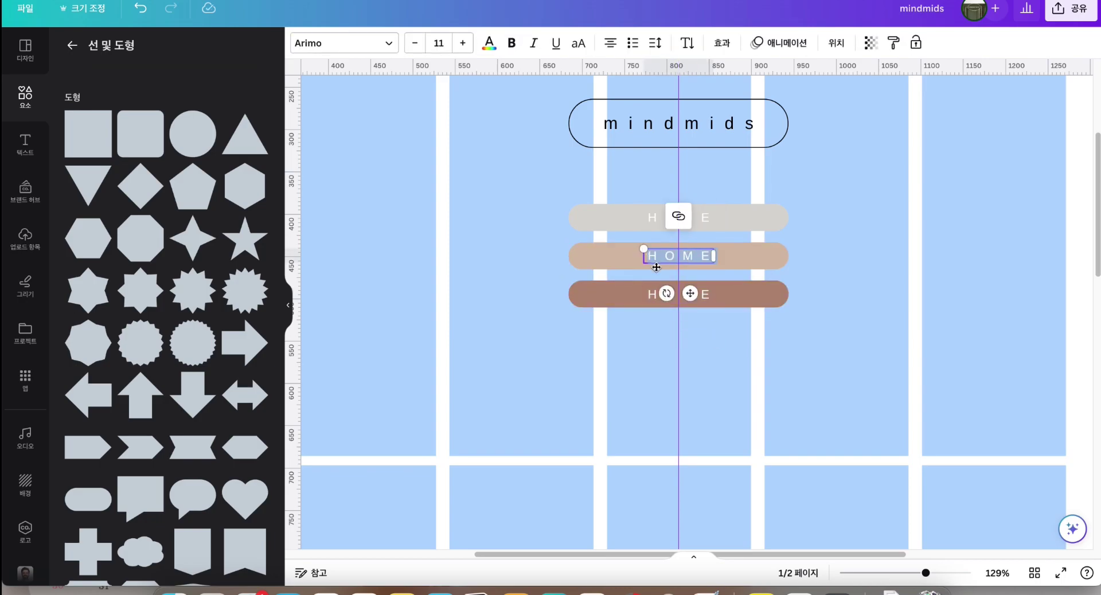
type("D")
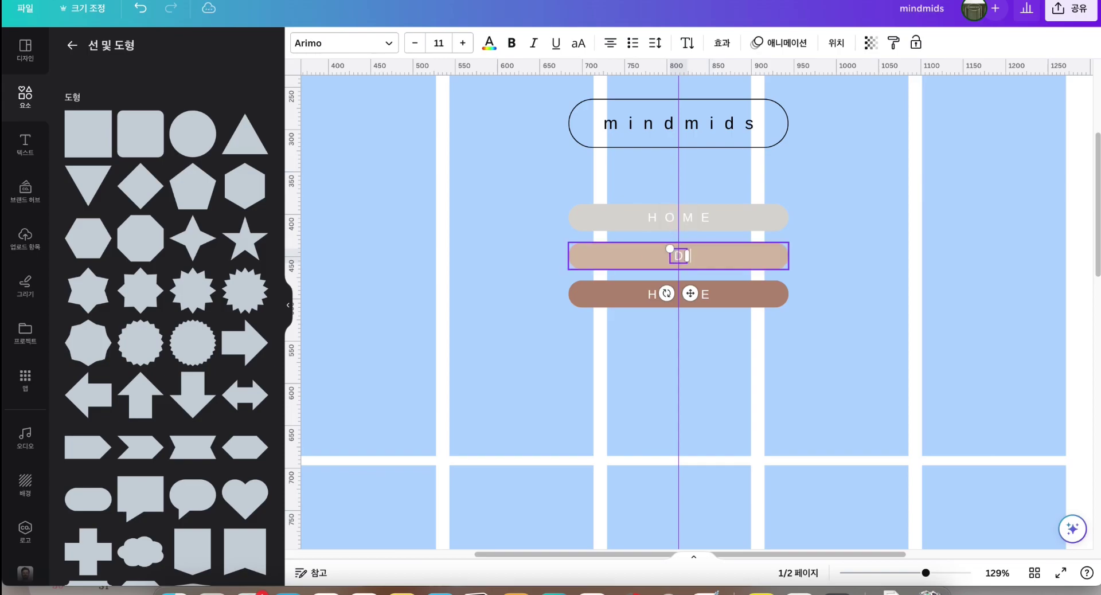
type("ESIGN")
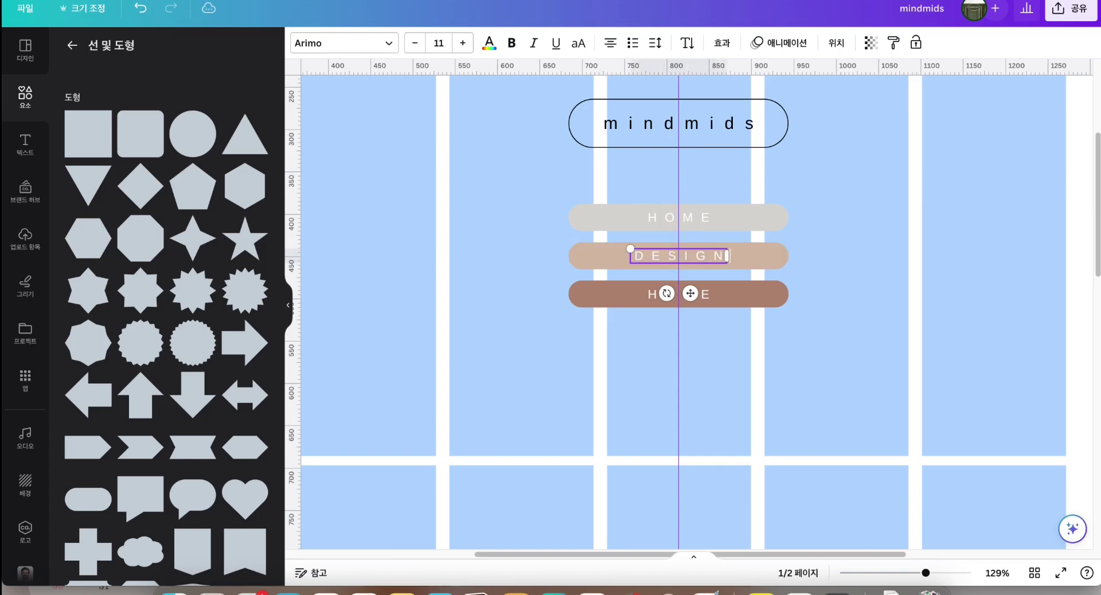
left_click(709, 301)
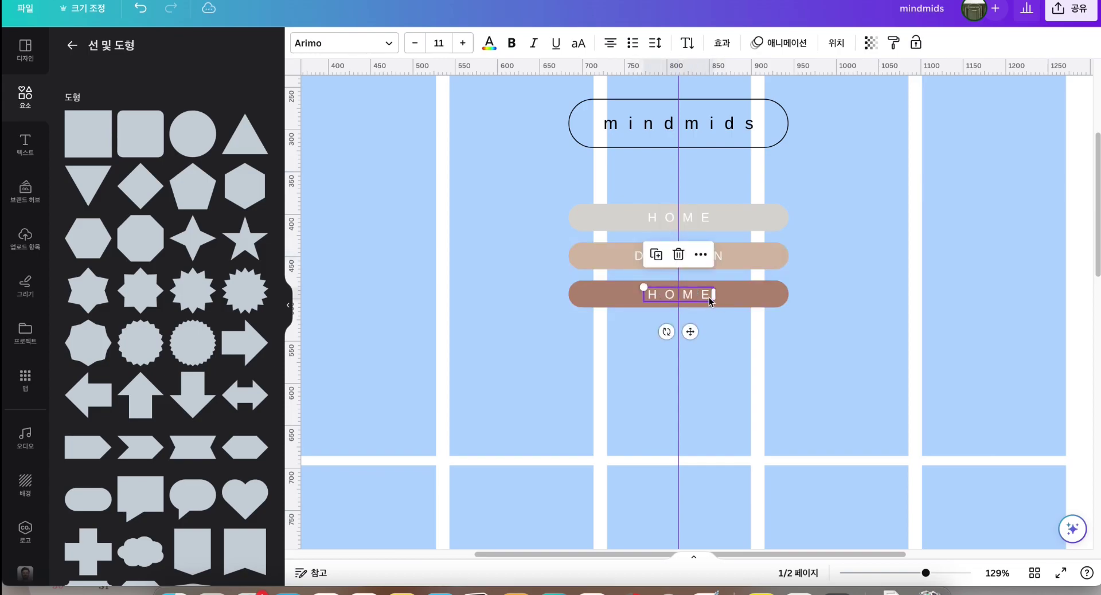
left_click(707, 297)
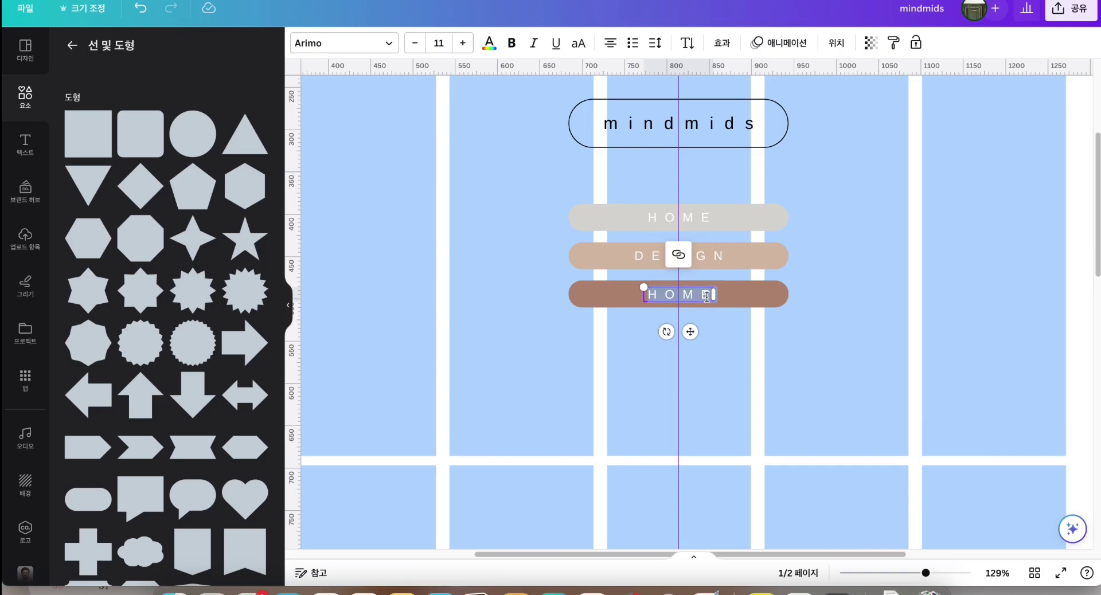
type("MAP")
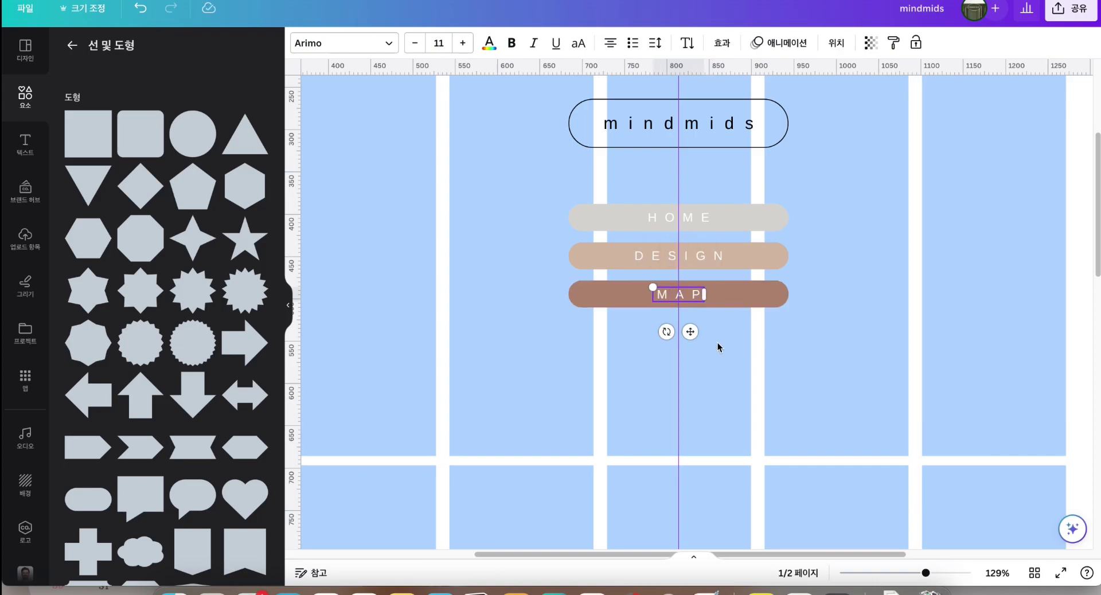
left_click(717, 347)
Add the Instagram, Facebook and YouTube icons from the recently used elements to page 1.
scroll(978, 405, "down", 3)
scroll(978, 552, "right", 4)
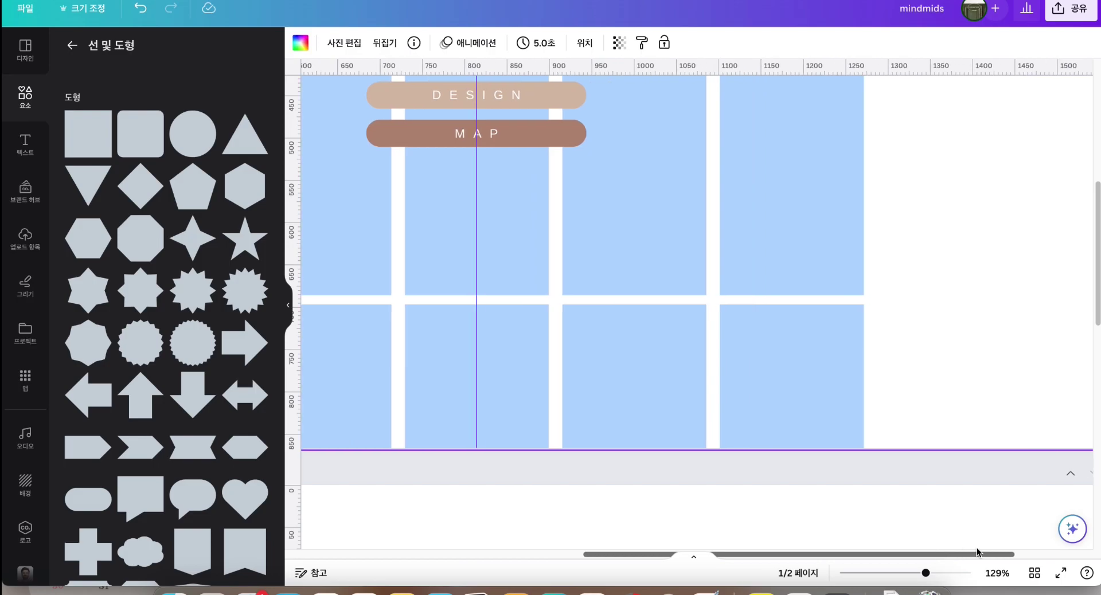
left_click(74, 46)
left_click(246, 90)
left_click(172, 184)
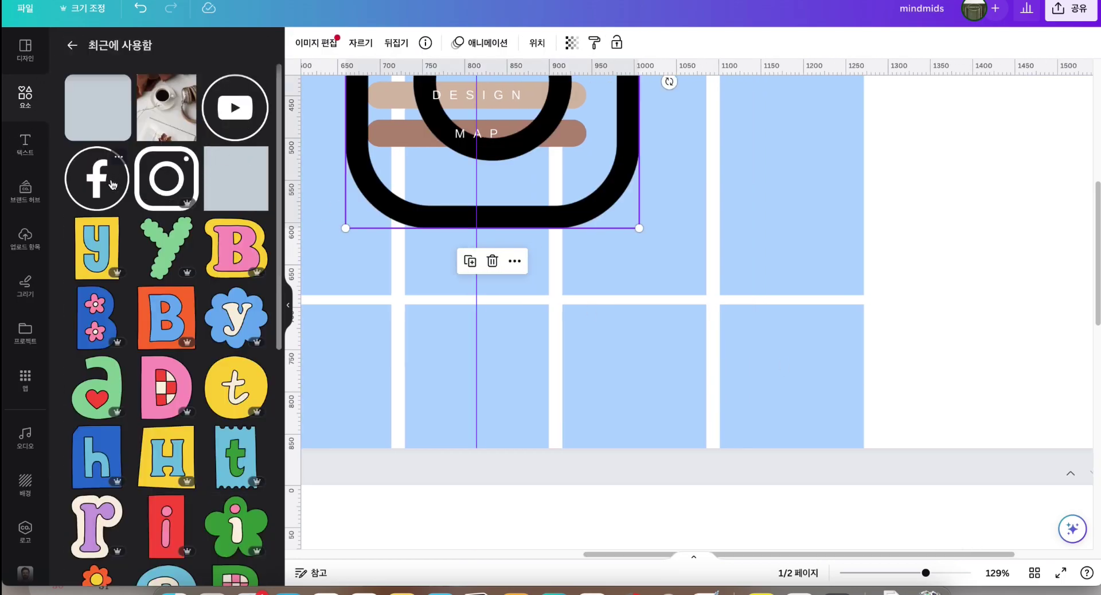
left_click(112, 185)
left_click(234, 113)
Shrink the YouTube icon to 39 × 39 px and place it near the upper right corner of the last lower grid cell.
left_click_drag(518, 120, 765, 279)
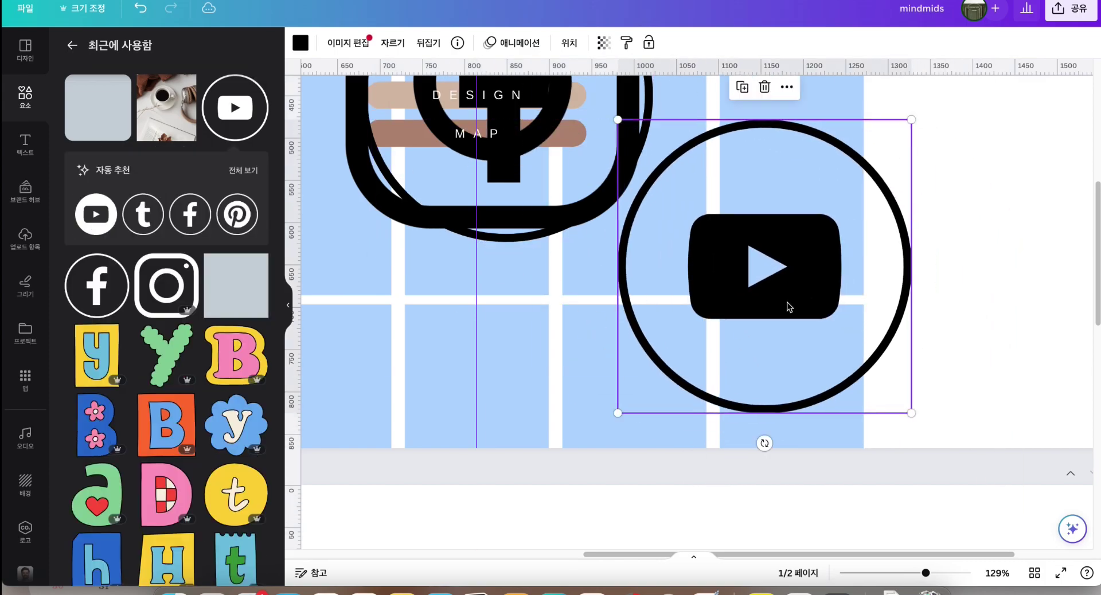
left_click_drag(911, 413, 848, 335)
left_click_drag(839, 326, 857, 348)
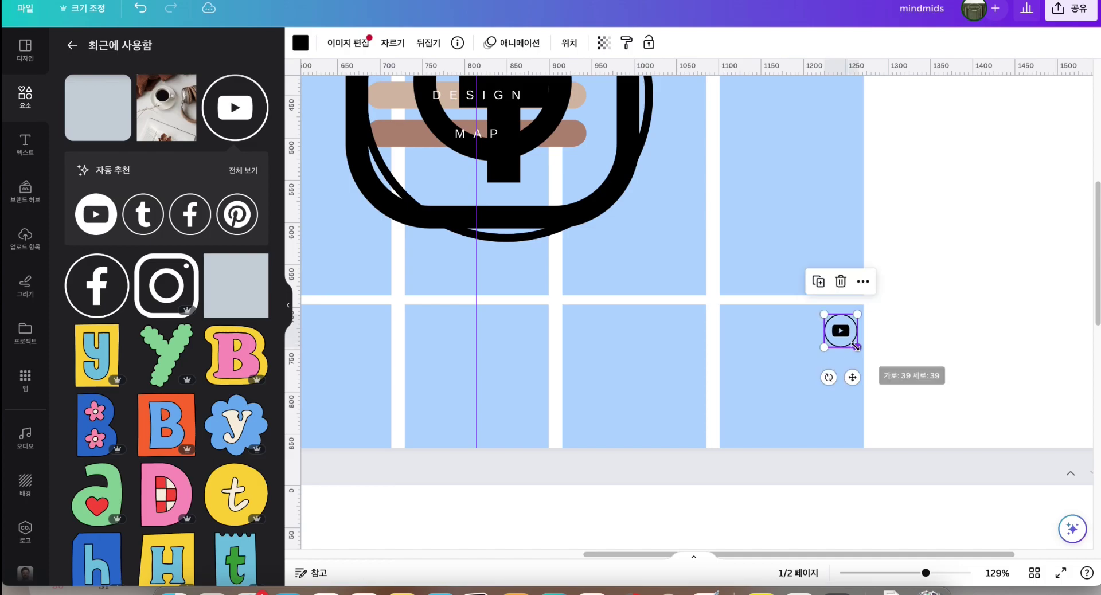
Set the Facebook icon's width to 39 px and place it level with the YouTube icon, just to its left.
left_click(569, 42)
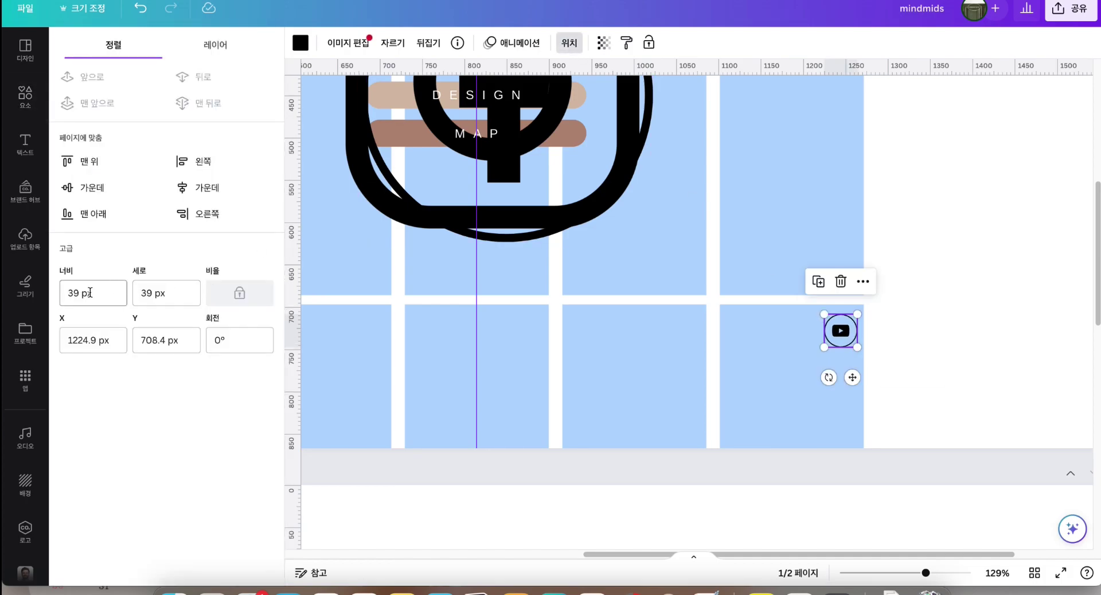
left_click(901, 322)
left_click(548, 154)
left_click_drag(590, 216, 705, 381)
left_click(100, 294)
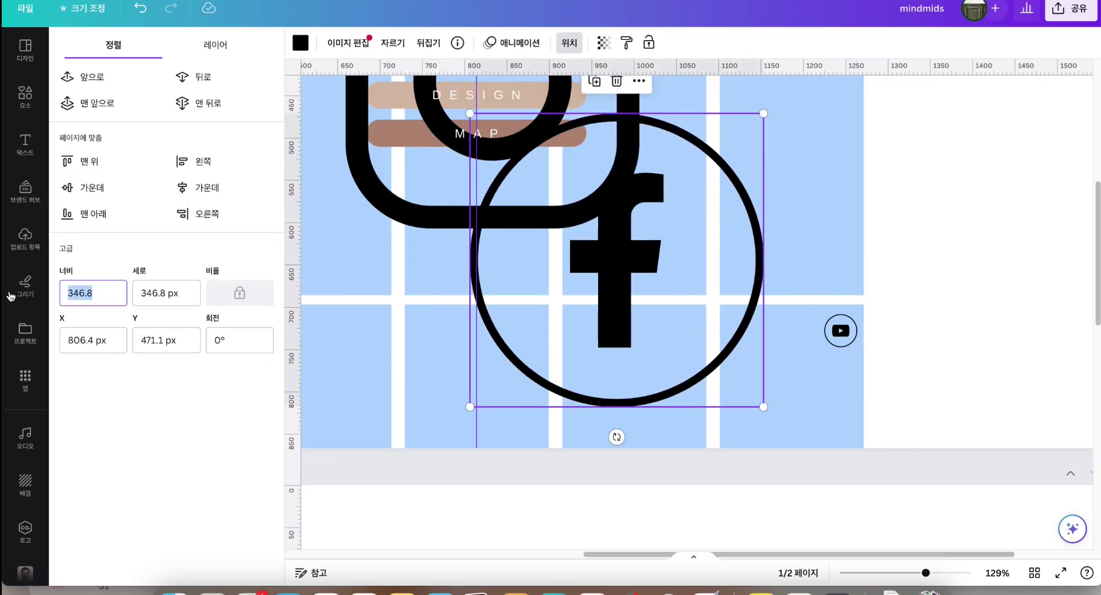
type("39")
key("Return")
left_click_drag(498, 179, 803, 381)
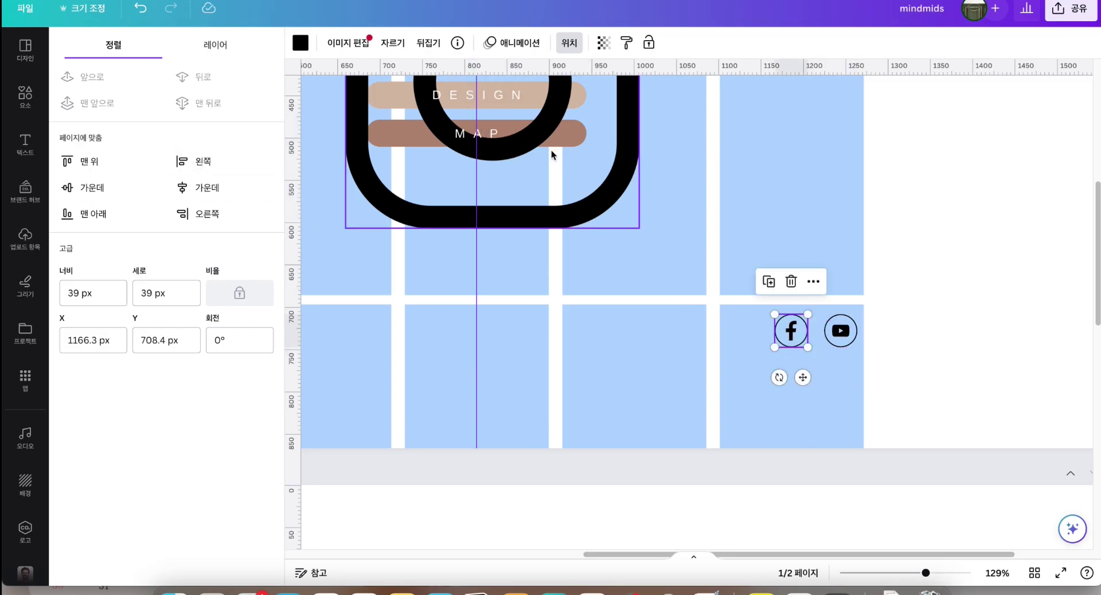
Set the Instagram icon's width to 39 px and line it up left of the Facebook icon with an equal gap of 20.
left_click(543, 225)
left_click(92, 293)
type("39")
key("Return")
scroll(637, 263, "up", 5)
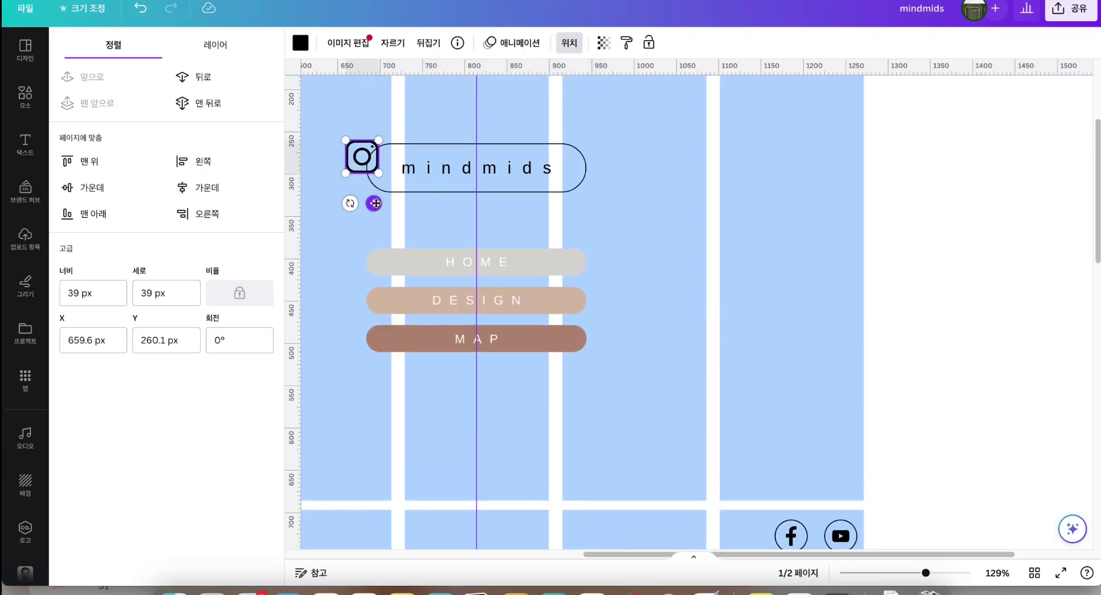
left_click_drag(373, 201, 757, 579)
scroll(897, 337, "down", 5)
left_click_drag(746, 255, 745, 263)
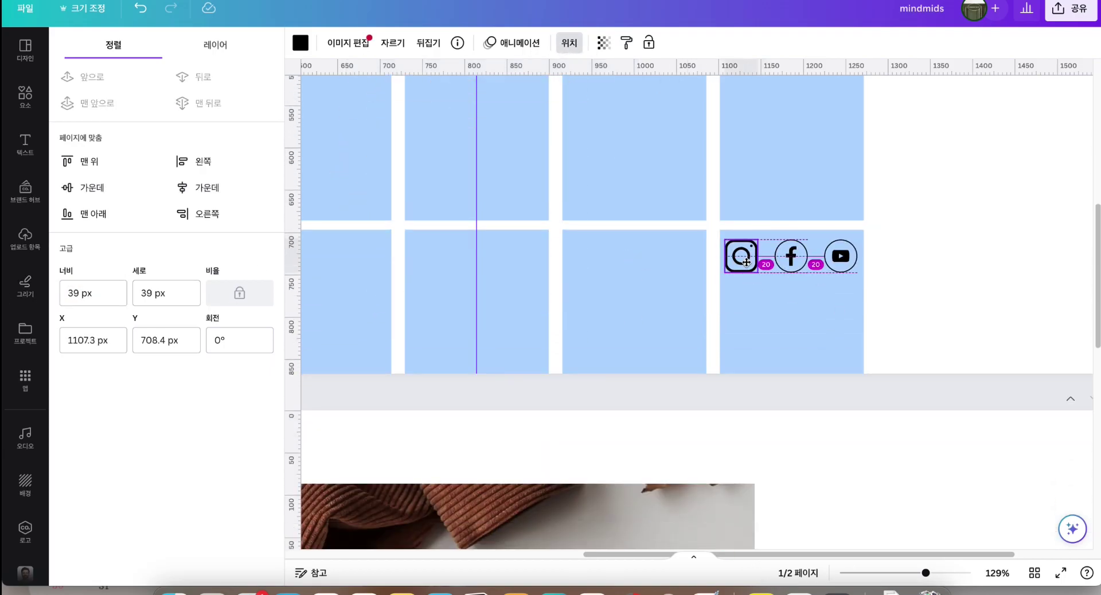
Align the three social icons to a common middle line and space them evenly horizontally.
left_click_drag(896, 283, 717, 252)
left_click(150, 196)
left_click(190, 272)
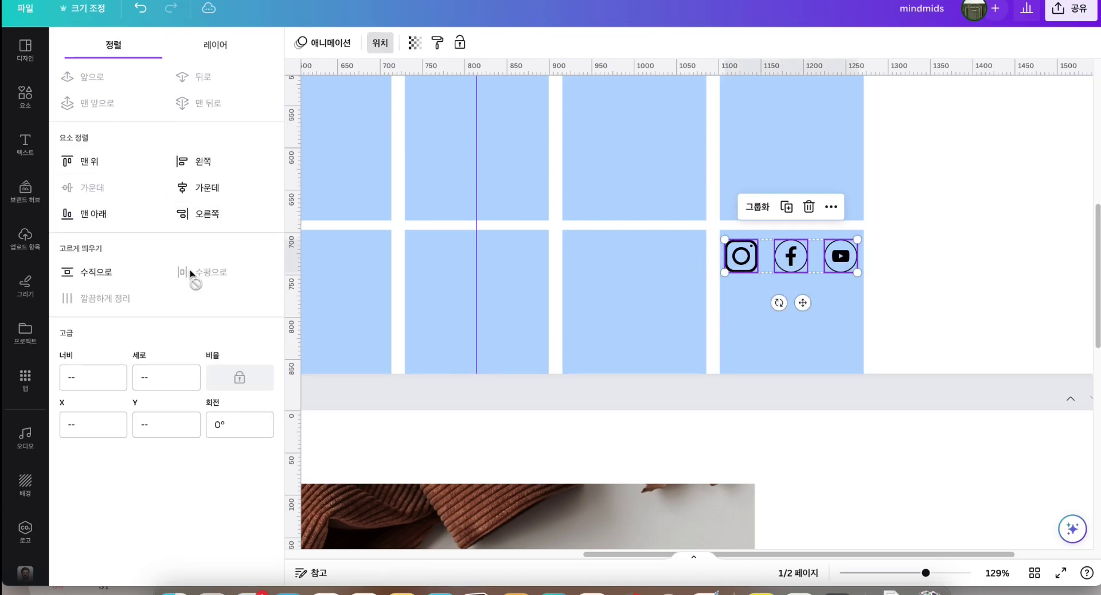
left_click(910, 278)
Recolour the Instagram, Facebook and YouTube icons white (#ffffff).
left_click(731, 255)
left_click(301, 43)
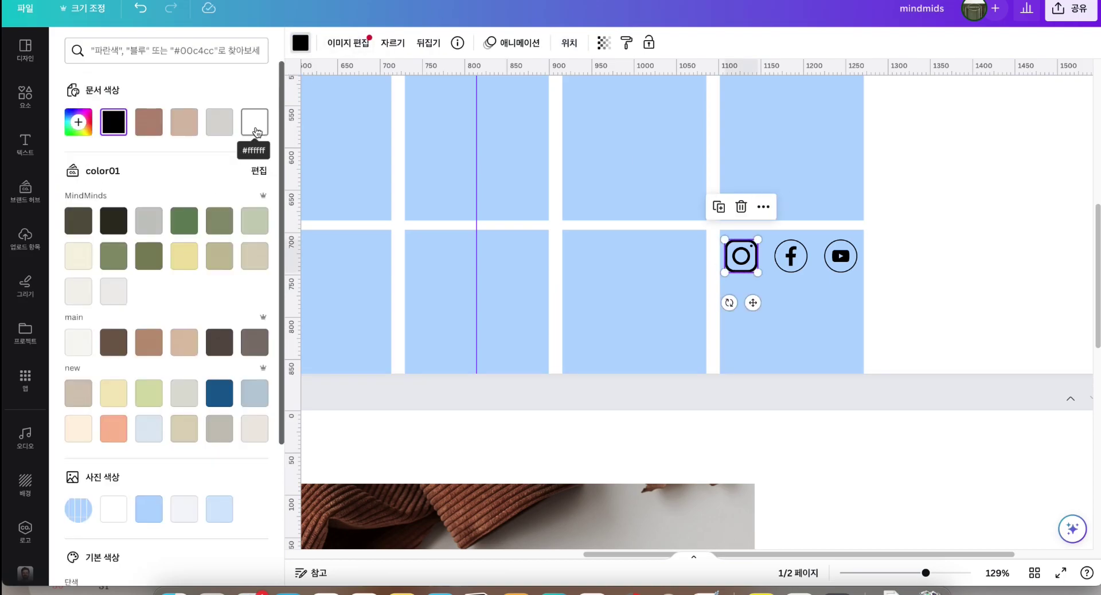
left_click(254, 129)
left_click(787, 253)
left_click(254, 128)
left_click(840, 256)
left_click(255, 128)
left_click(945, 273)
Select the three social icons together and adjust their position so they sit centred across the last lower grid cell.
left_click(743, 256)
left_click_drag(874, 277, 740, 250)
left_click_drag(743, 253, 743, 253)
left_click(929, 289)
scroll(934, 310, "up", 2)
left_click_drag(925, 574, 897, 577)
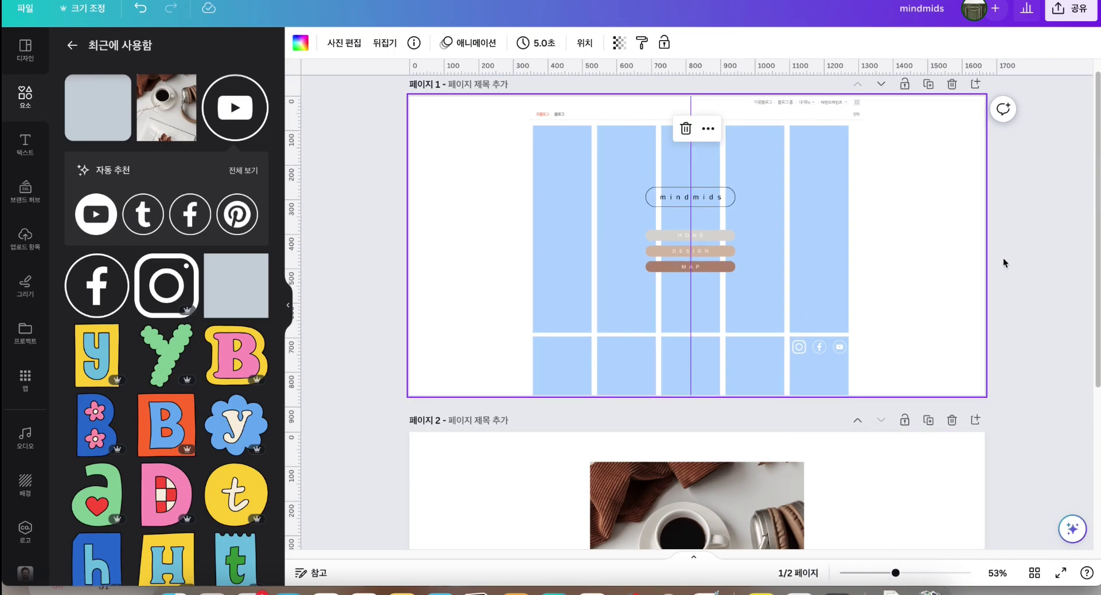
Move the coffee-and-headphones photo from page 2 onto page 1 and set it as the page background.
left_click(675, 496)
left_click_drag(675, 496, 461, 219)
right_click(463, 221)
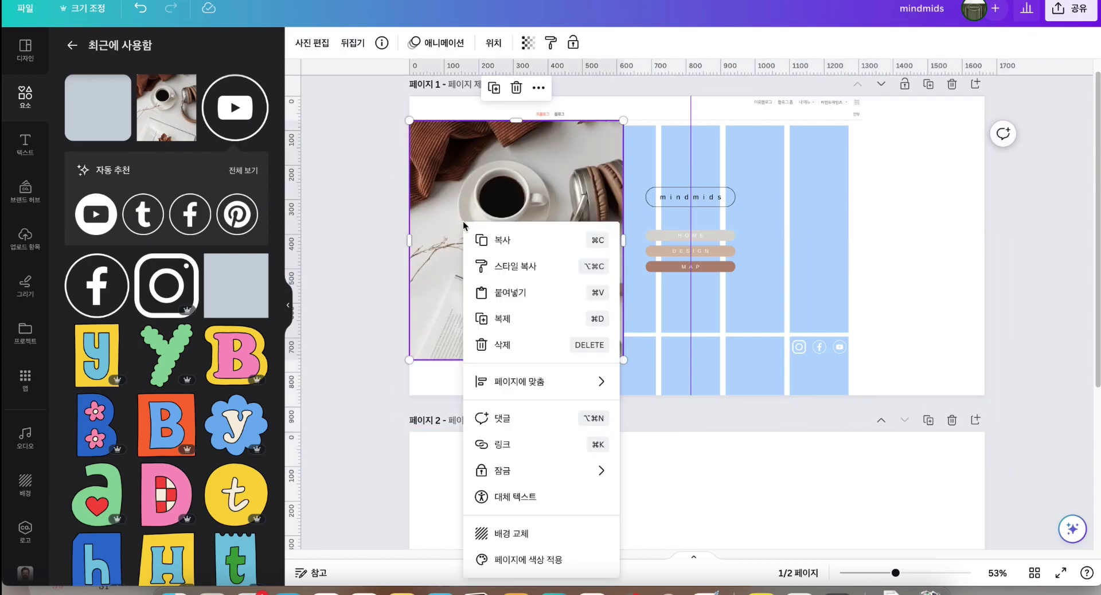
left_click(507, 534)
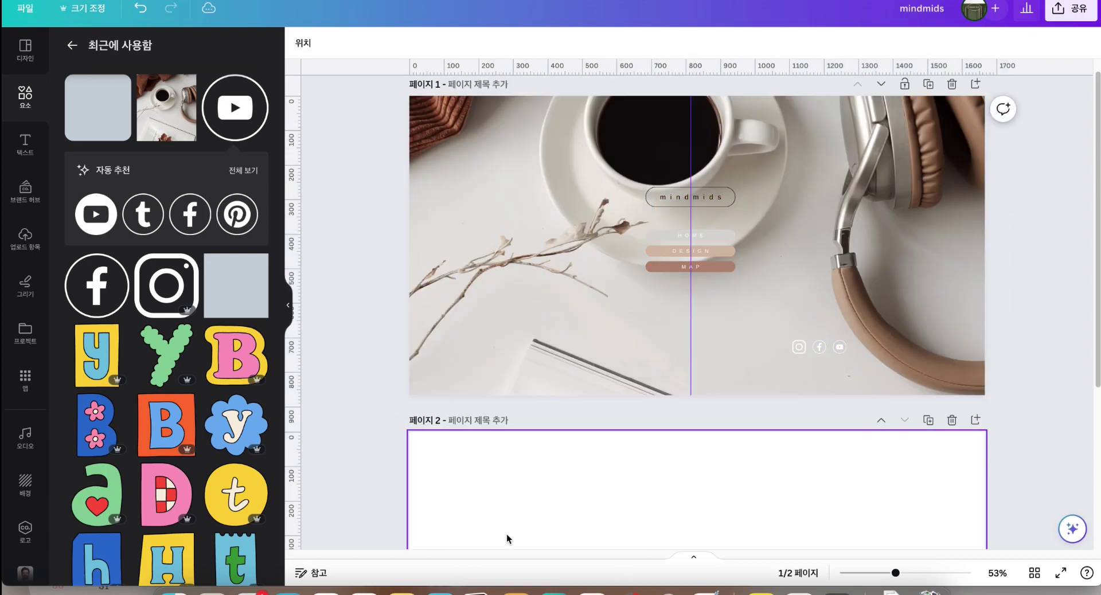
Recolour the HOME button bar to the darker beige #CFC6B9.
left_click(728, 248)
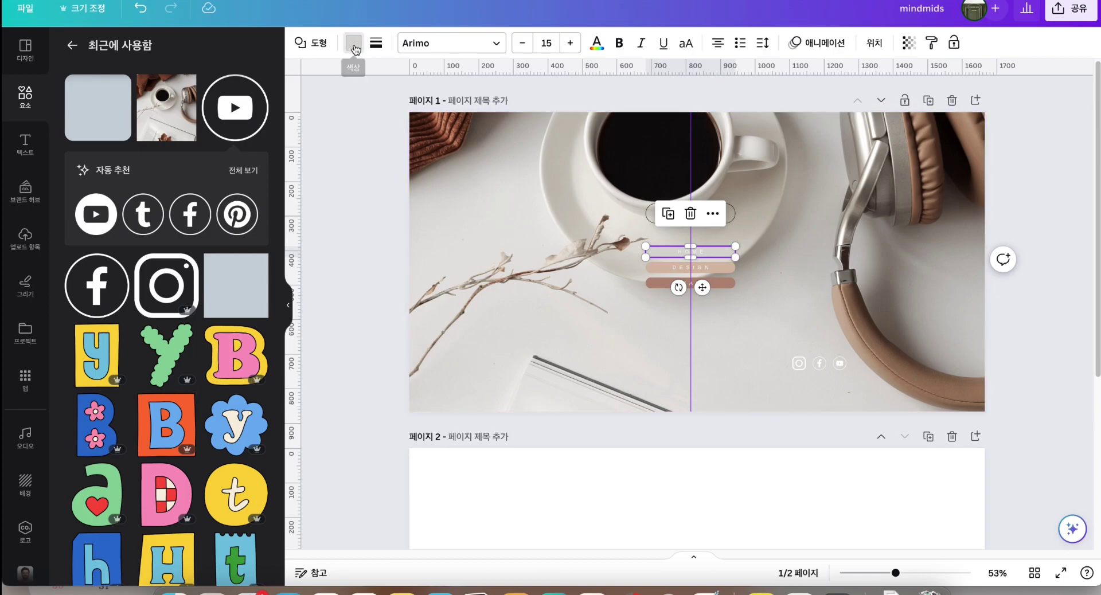
left_click(353, 42)
left_click(78, 122)
left_click_drag(87, 193, 94, 197)
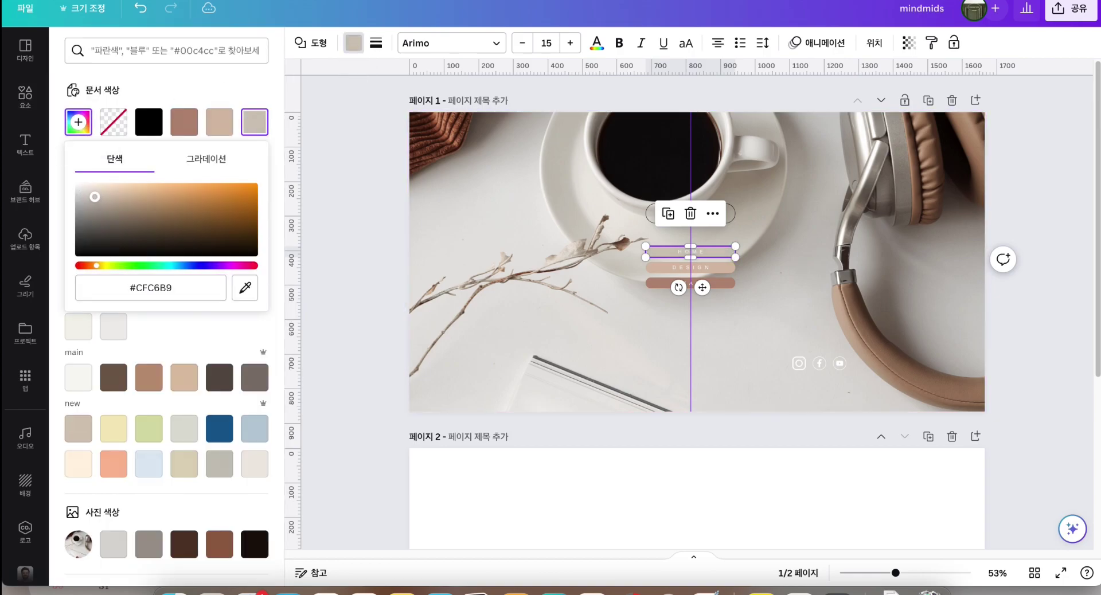
left_click(732, 332)
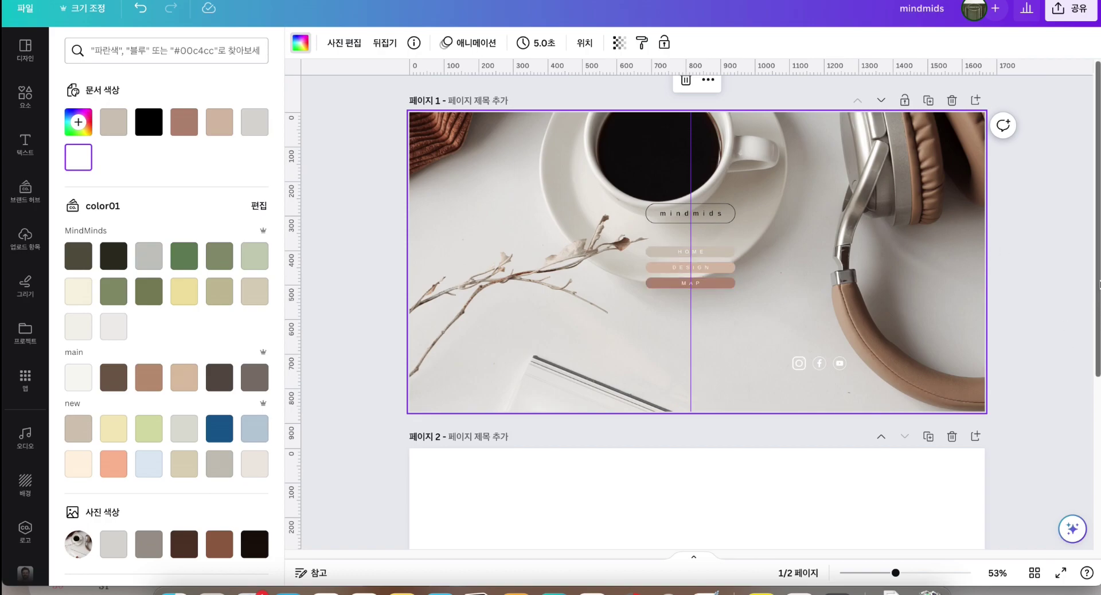
Download only page 1 of the design as a PNG at 1,666 × 867 px.
left_click(1070, 8)
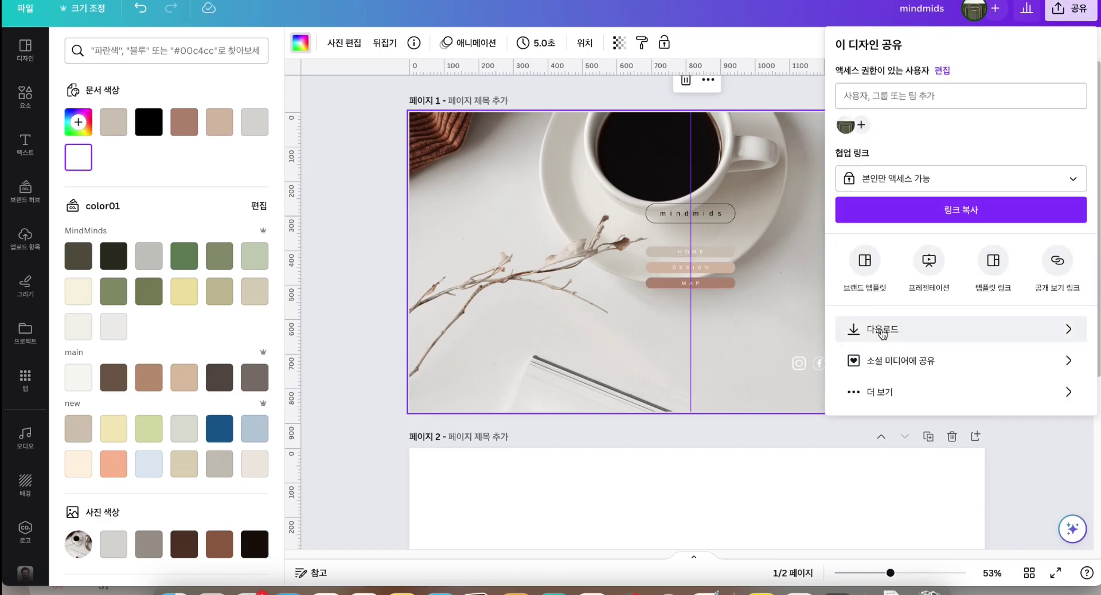
left_click(881, 331)
left_click(921, 247)
left_click(1071, 361)
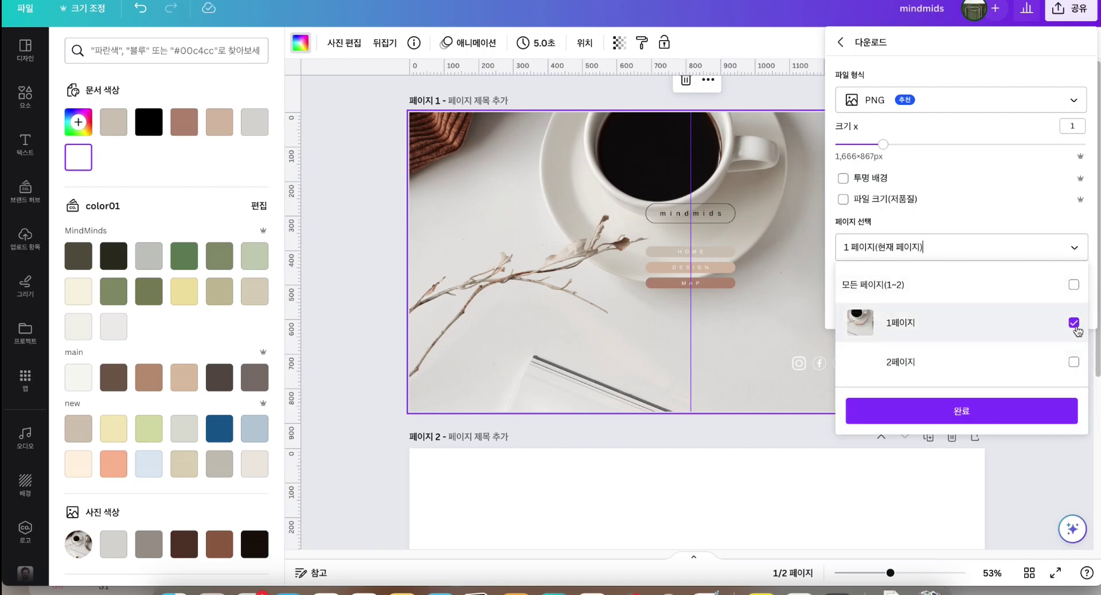
left_click(924, 417)
left_click(954, 305)
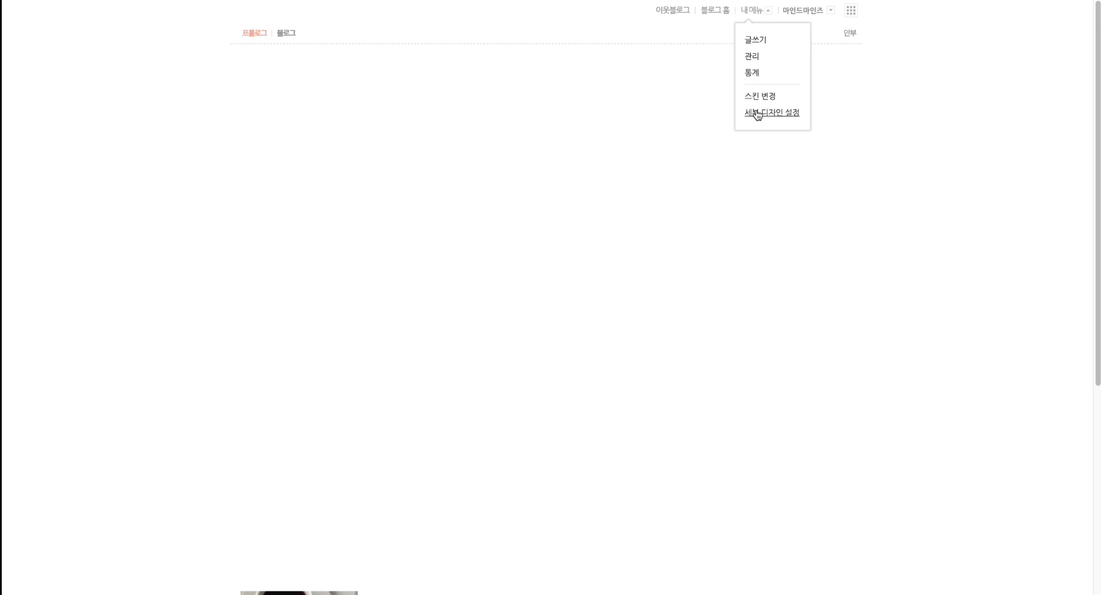
In Naver Blog's detailed design settings, upload 스킨배경02.png as the upper skin background and apply the design.
left_click(758, 113)
left_click(1010, 116)
left_click(1035, 173)
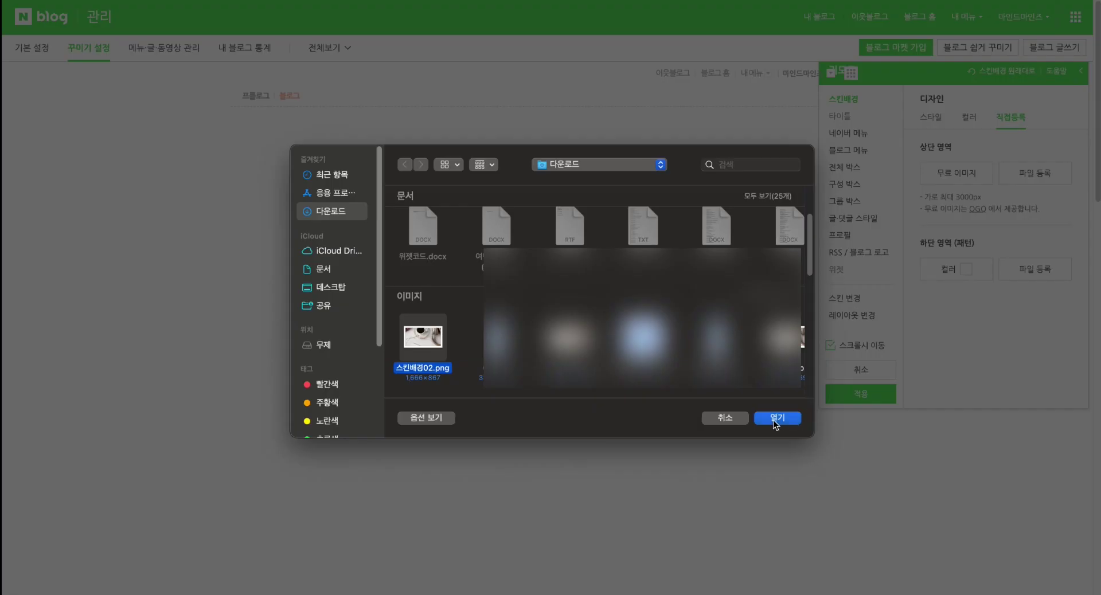
left_click(773, 420)
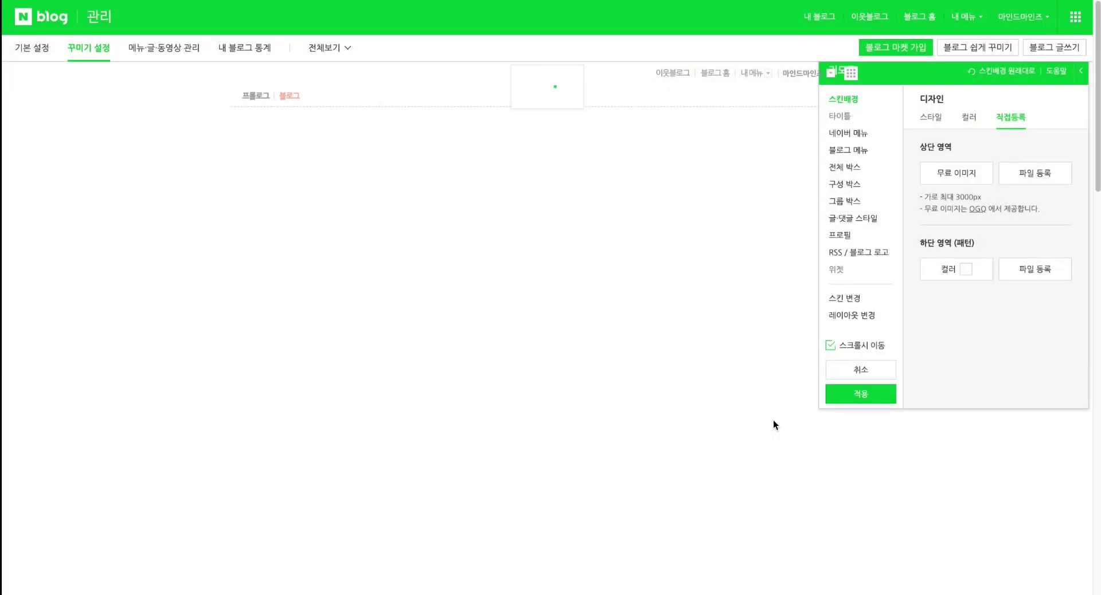
left_click(861, 395)
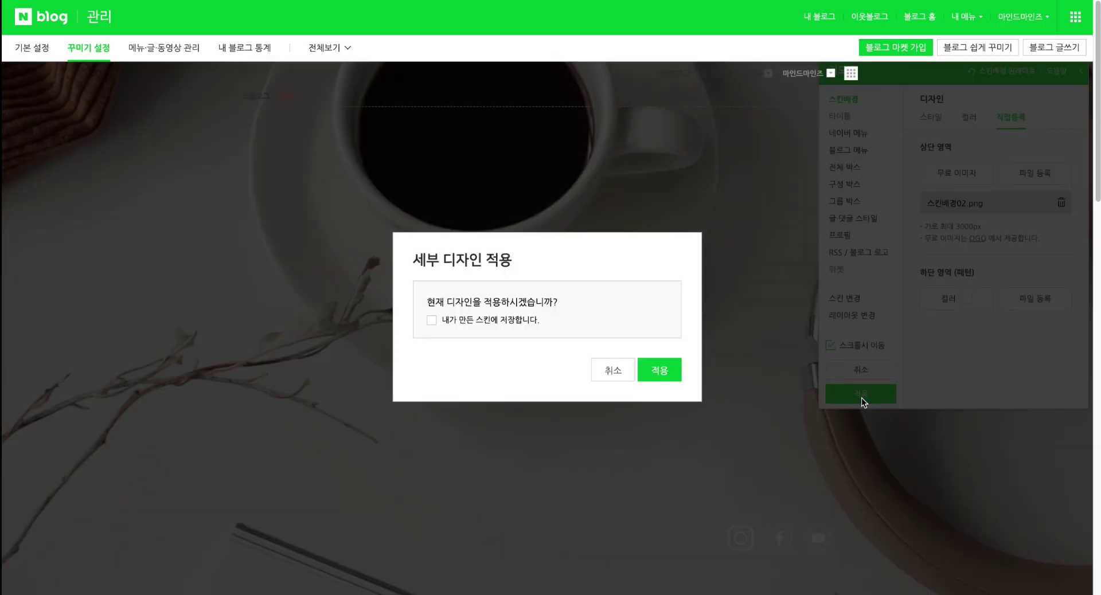
left_click(659, 373)
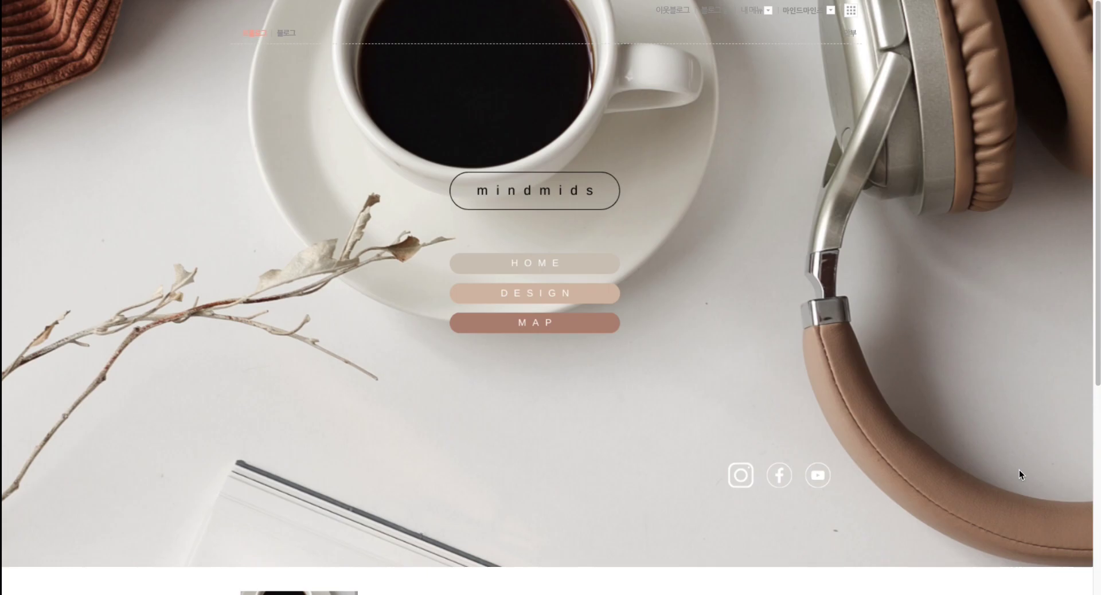
Switch to PhotoScape X and open the 스크린샷 2023-07-14 오후 7.10.01.png screenshot from the desktop.
left_click_drag(949, 542, 277, 184)
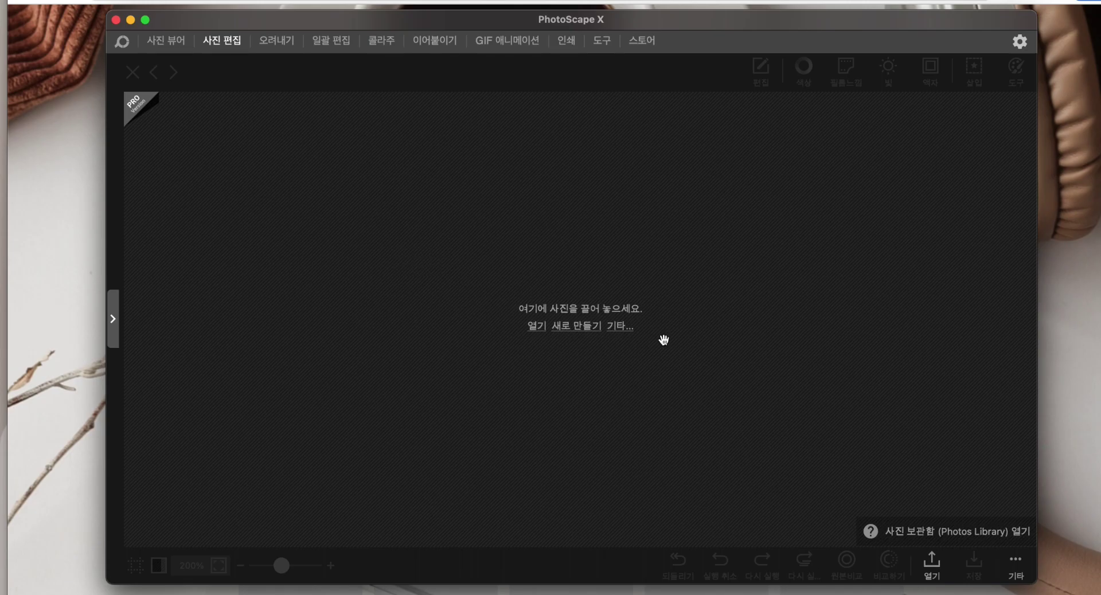
left_click(934, 567)
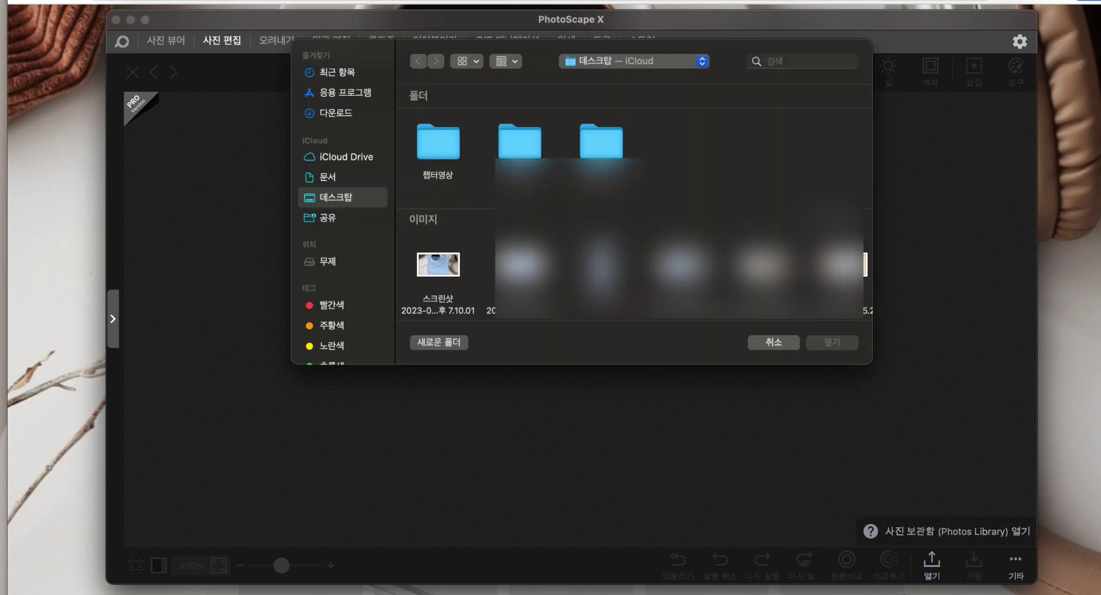
left_click(442, 278)
left_click(834, 342)
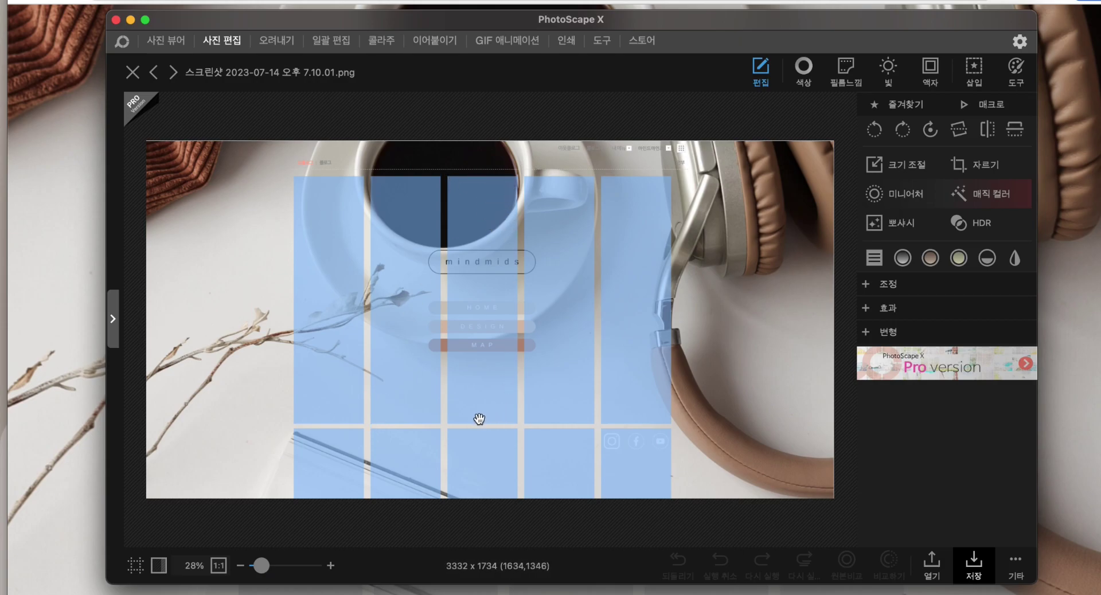
Crop the screenshot at a custom 170 : 600 ratio to the middle cell of the upper grid row.
left_click(987, 168)
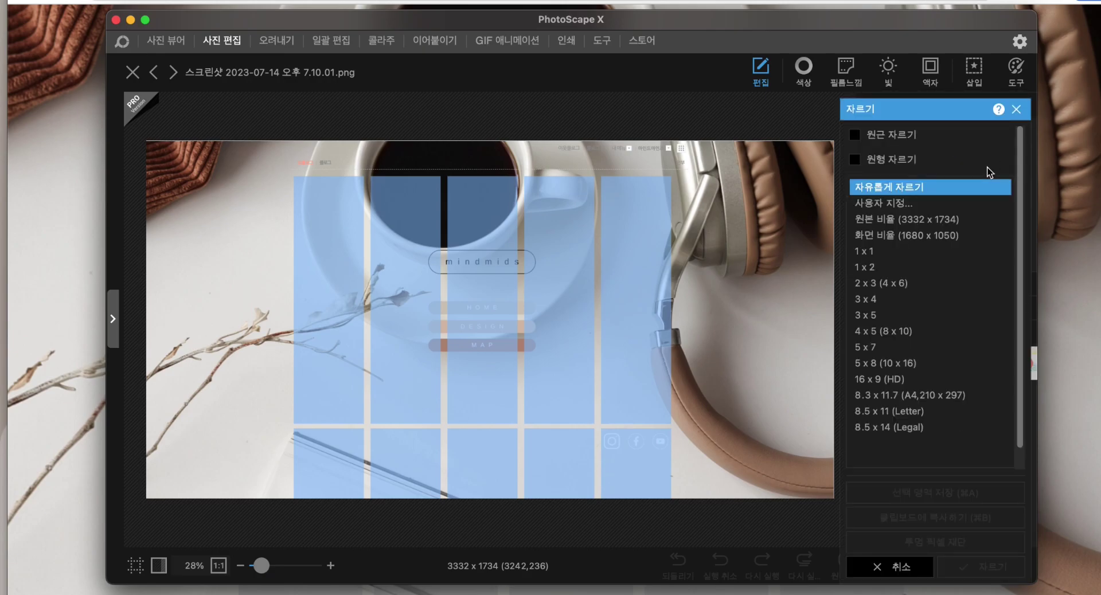
left_click(881, 204)
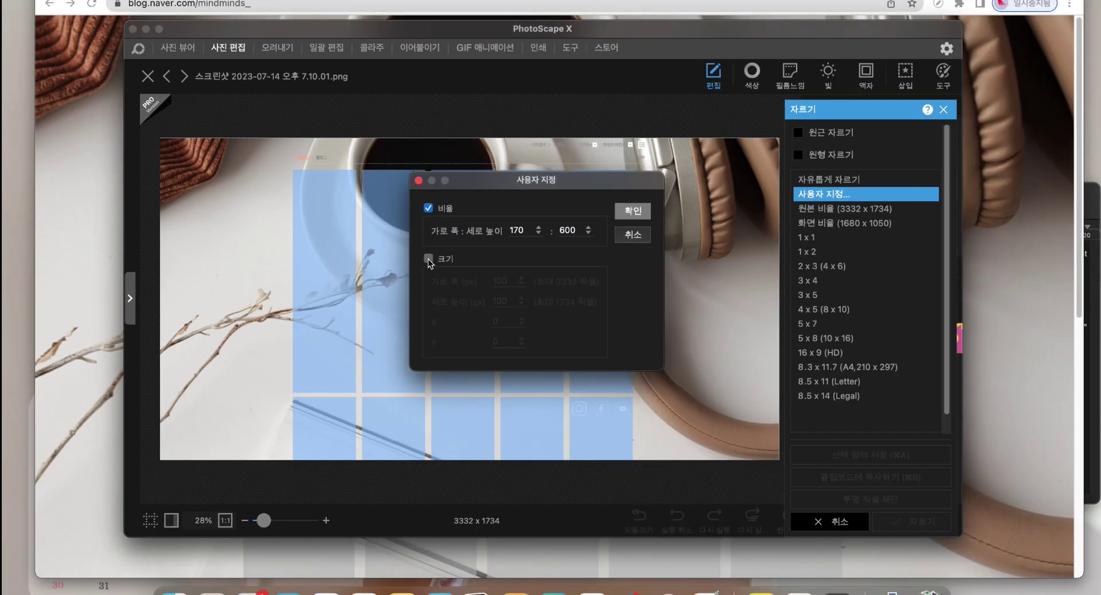
left_click(444, 274)
type("170")
key("Tab")
type("600")
key("Return")
left_click_drag(175, 222, 495, 393)
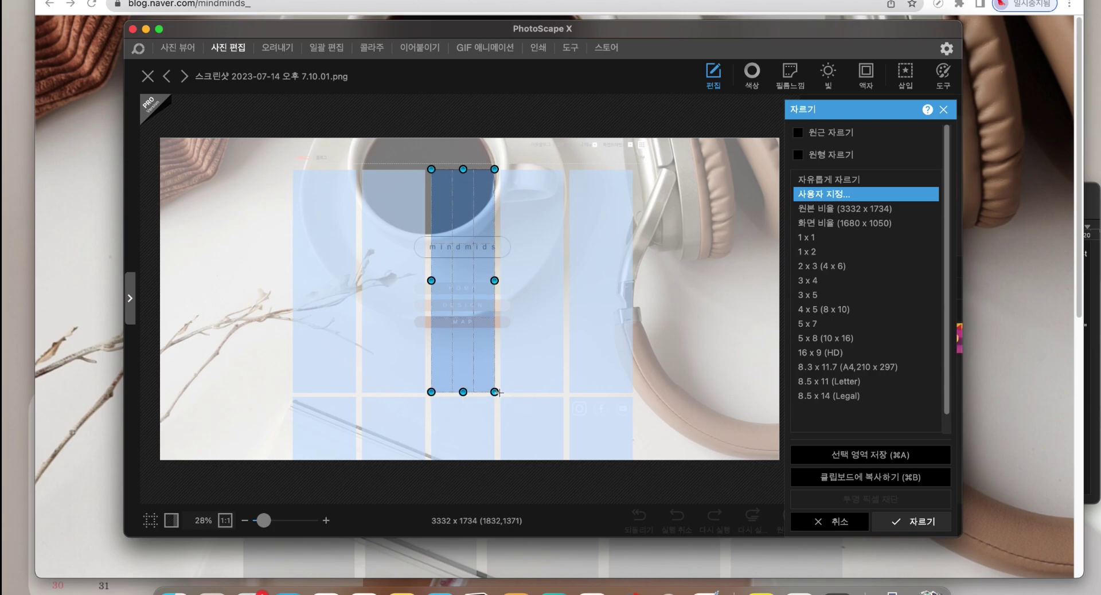
left_click(912, 526)
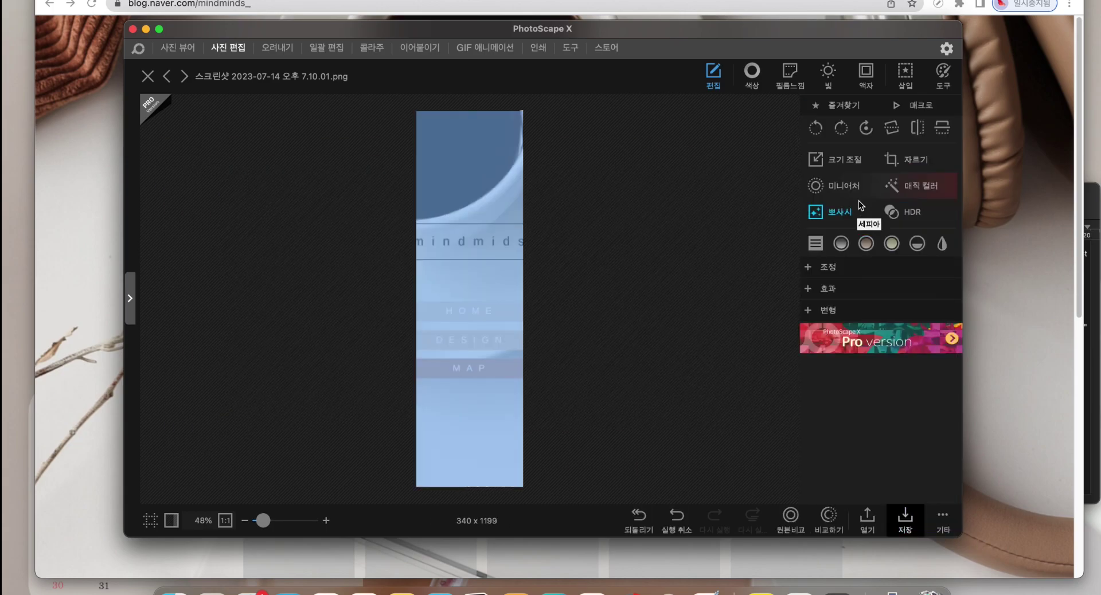
Resize the cropped cell to 170 × 600 px and save it as a separate image file.
left_click(827, 212)
type("170")
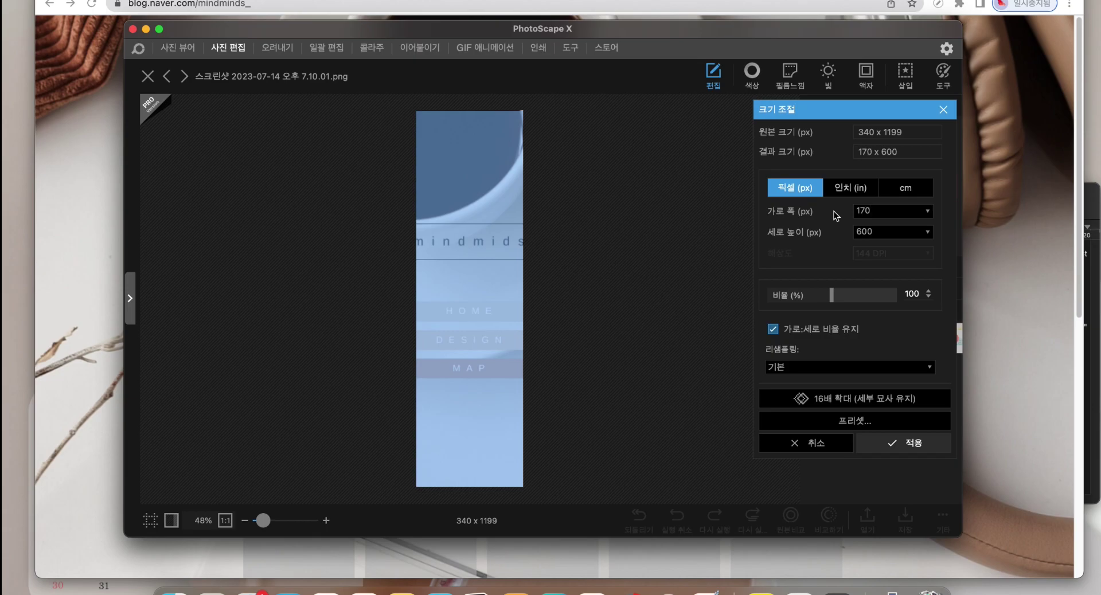
key("Return")
left_click(905, 519)
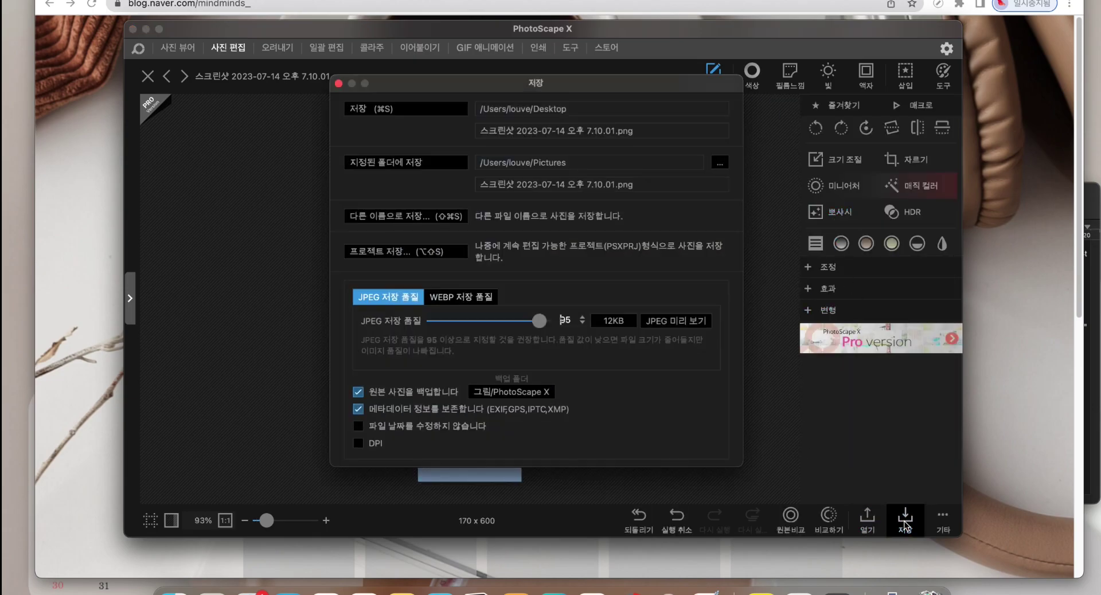
left_click(402, 218)
left_click(635, 263)
Reopen the full grid screenshot and crop it at a 1 x 1 ratio to the last lower cell with the social icons.
left_click(867, 519)
left_click(495, 254)
left_click(774, 321)
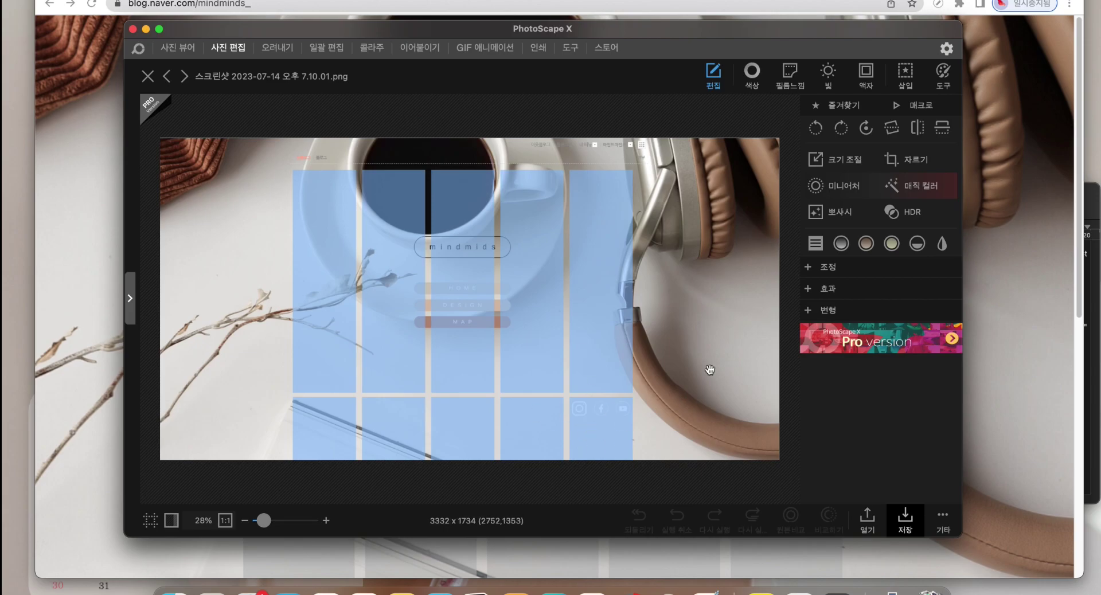
left_click(900, 160)
left_click(814, 237)
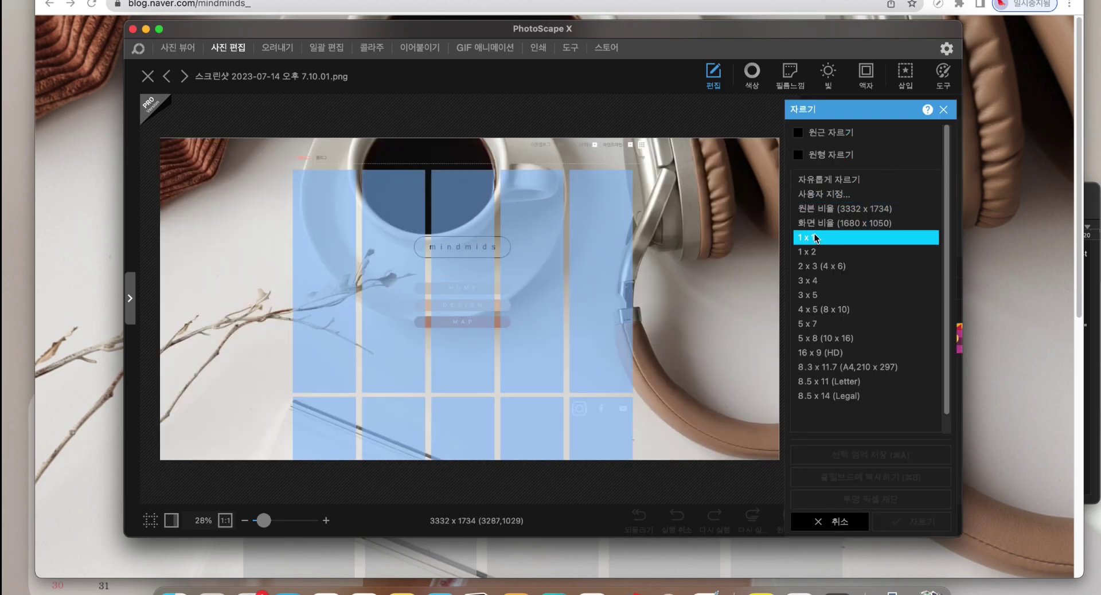
left_click_drag(569, 397, 631, 460)
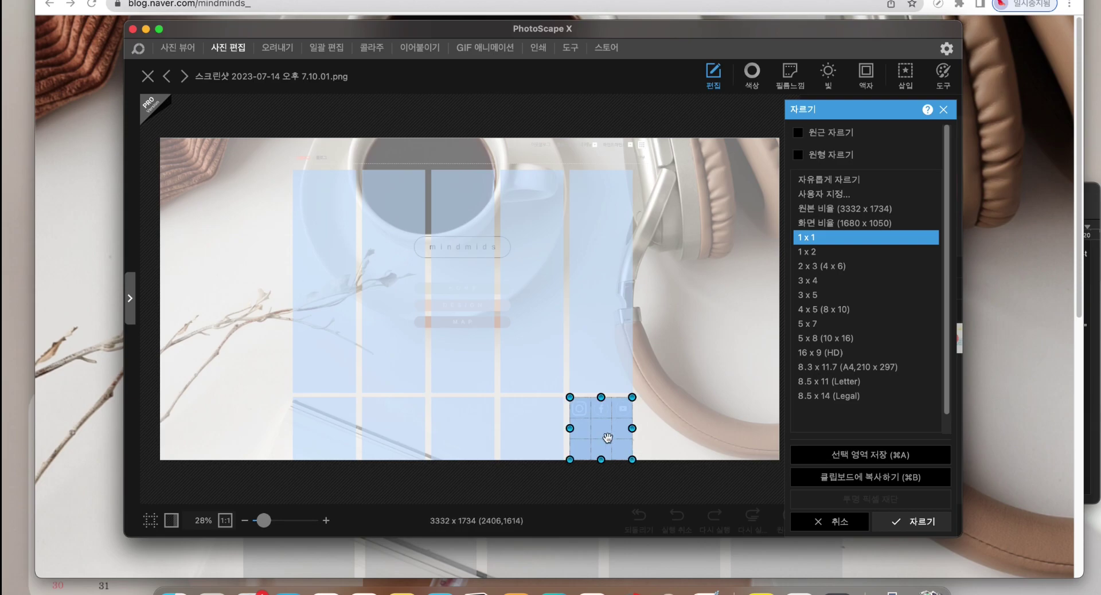
left_click(911, 522)
Resize the square social-icon crop to 170 × 170 px and start saving it as a separate PNG file.
left_click(842, 161)
left_click_drag(884, 211, 819, 221)
type("1170")
key("Return")
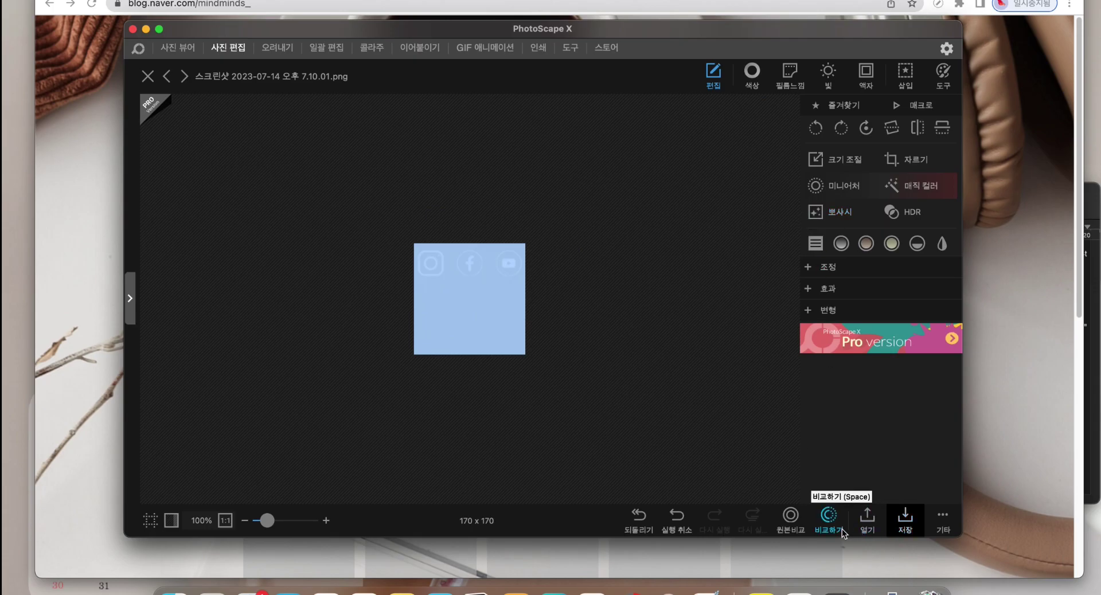
left_click(904, 519)
left_click(361, 215)
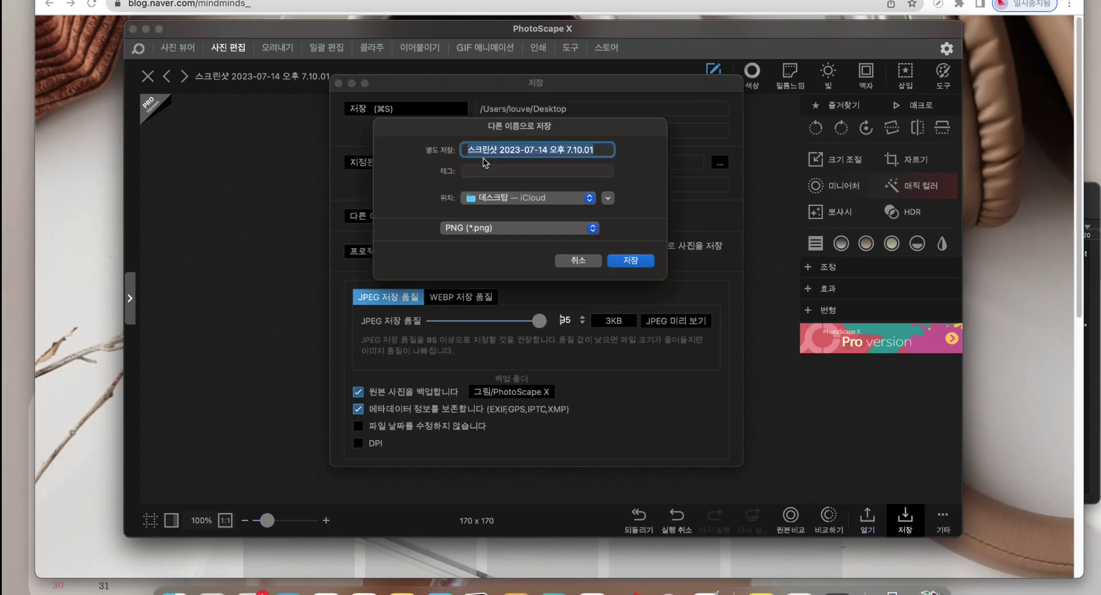